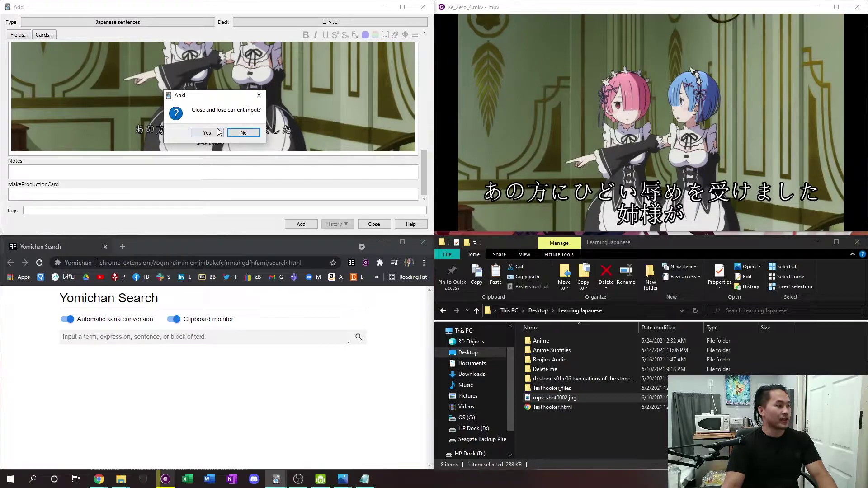
Step: Confirm 'Yes' to close the Add window and discard the unsaved card input
{"action": "left_click", "coordinate": [207, 132]}
Step: Open a fresh Add window, then in mpv open the mpvacious menu and set the start and end times
{"action": "key", "text": "a"}
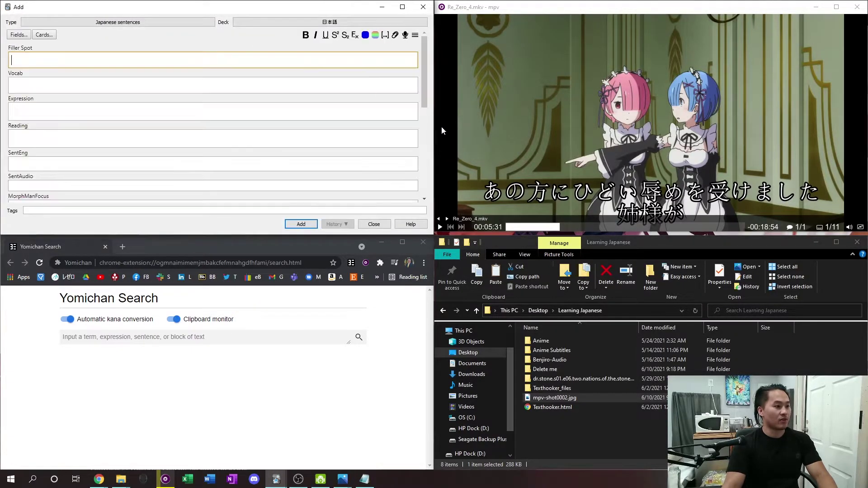
{"action": "left_click", "coordinate": [608, 146]}
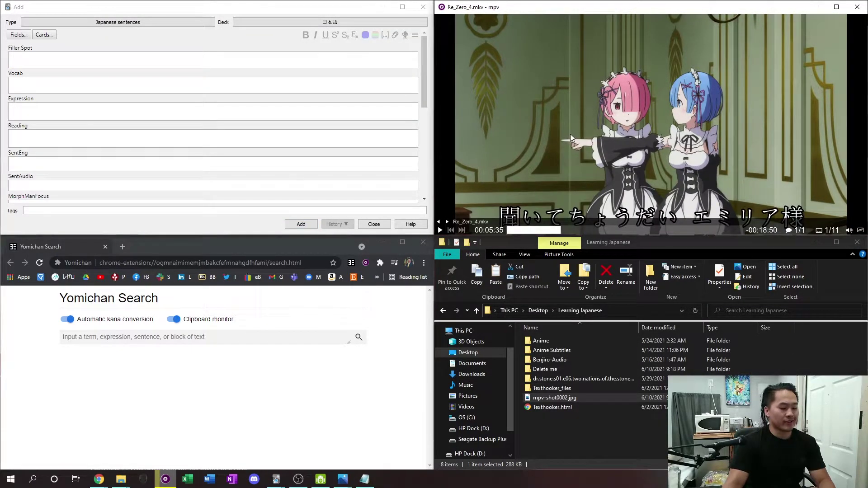
{"action": "key", "text": "a"}
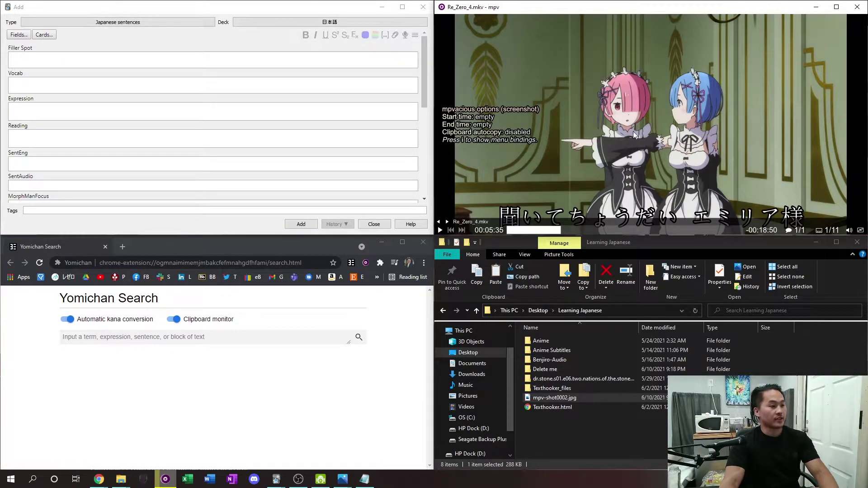
{"action": "key", "text": "s"}
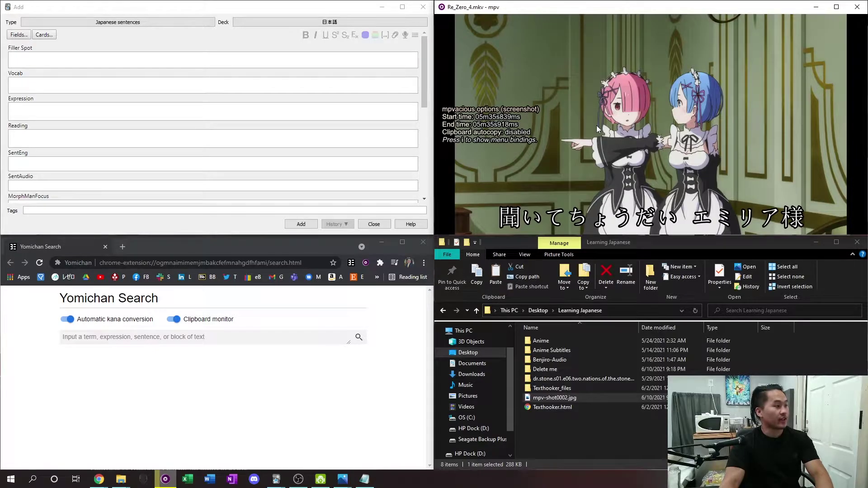
{"action": "key", "text": "m"}
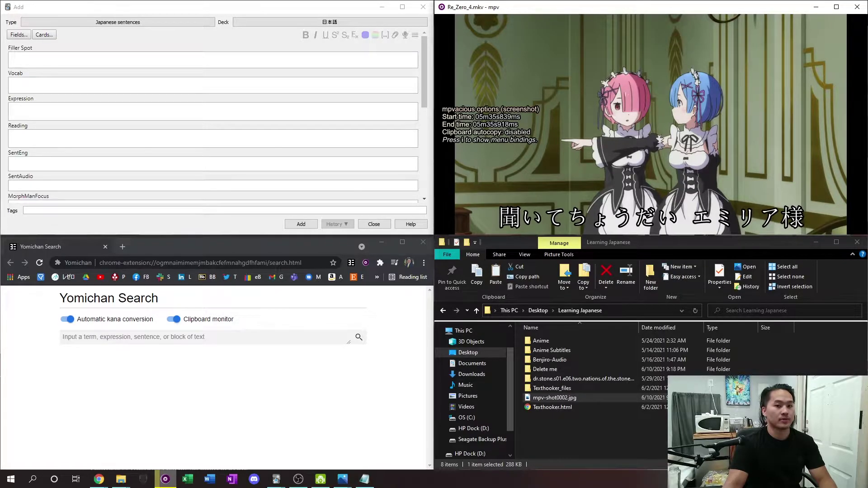
Step: Add a test note with Vocab 'test' and Filler Spot '1'
{"action": "left_click", "coordinate": [107, 86]}
{"action": "type", "text": "test"}
{"action": "left_click", "coordinate": [125, 56]}
{"action": "type", "text": "1"}
{"action": "left_click", "coordinate": [303, 225]}
Step: Back in mpv, set the clip start again and update the newest note with Ctrl+M
{"action": "left_click", "coordinate": [650, 132]}
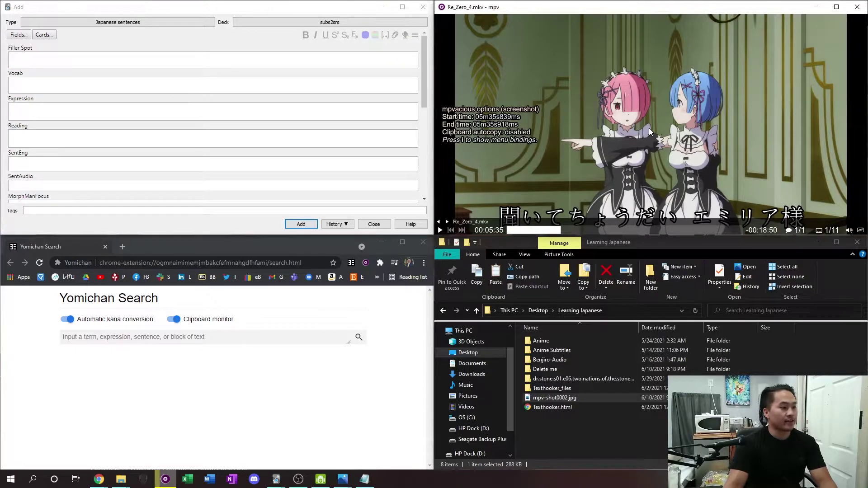
{"action": "key", "text": "s"}
{"action": "key", "text": "ctrl+m"}
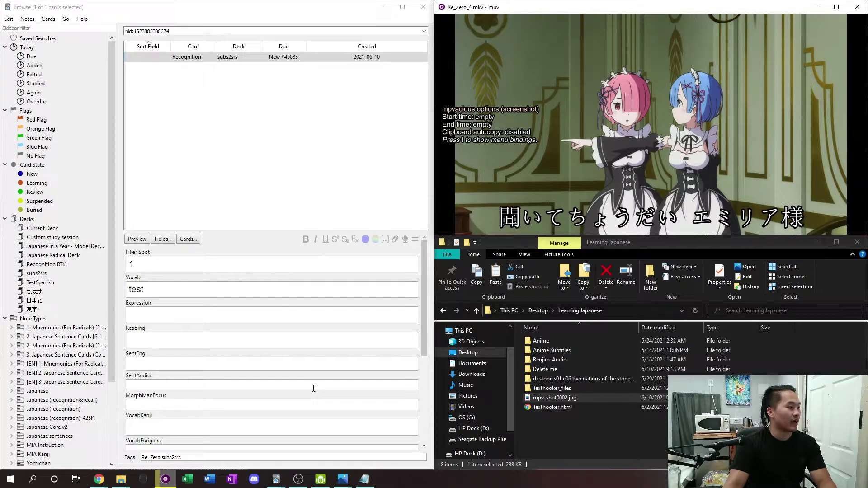
Step: Preview the new test card to confirm the Re:Zero screenshot in its Image field, then close it
{"action": "scroll", "coordinate": [312, 387], "scroll_direction": "down", "scroll_amount": 3}
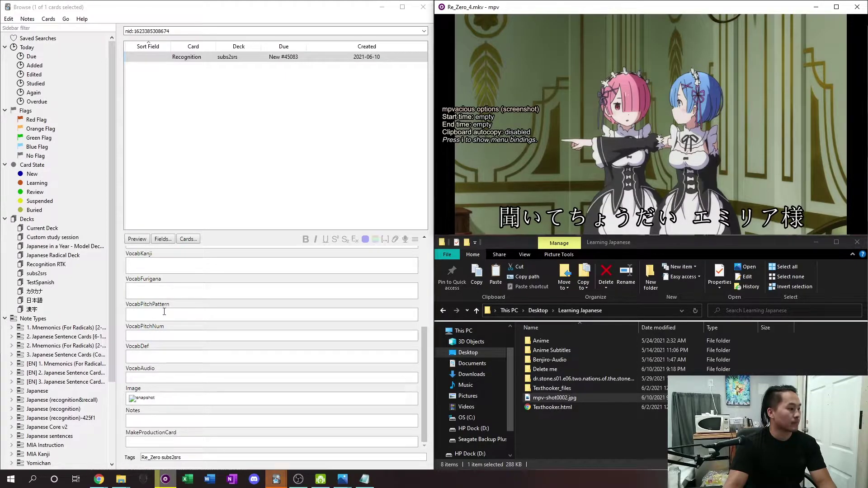
{"action": "left_click", "coordinate": [138, 239]}
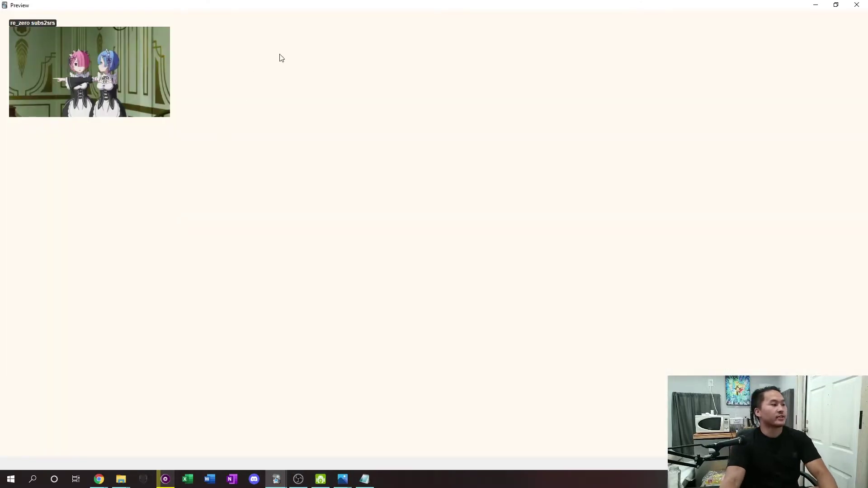
{"action": "left_click", "coordinate": [858, 5]}
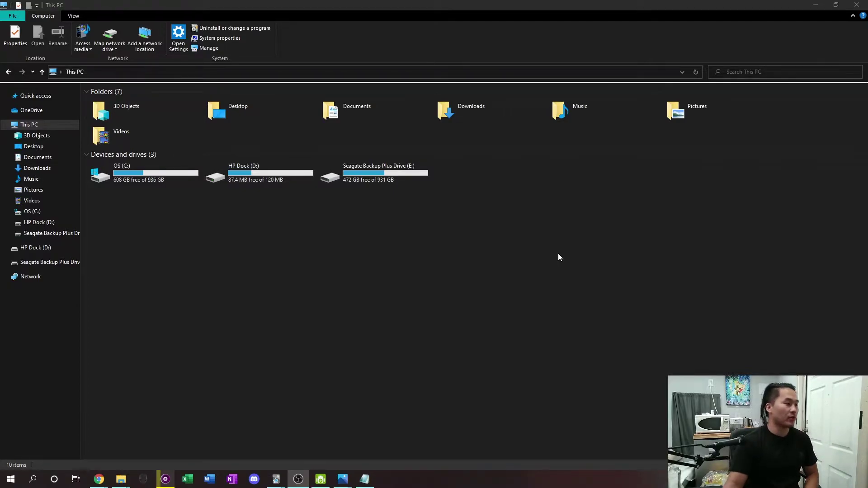
Step: Navigate File Explorer to %appdata%, the AppData Roaming folder
{"action": "left_click", "coordinate": [558, 258]}
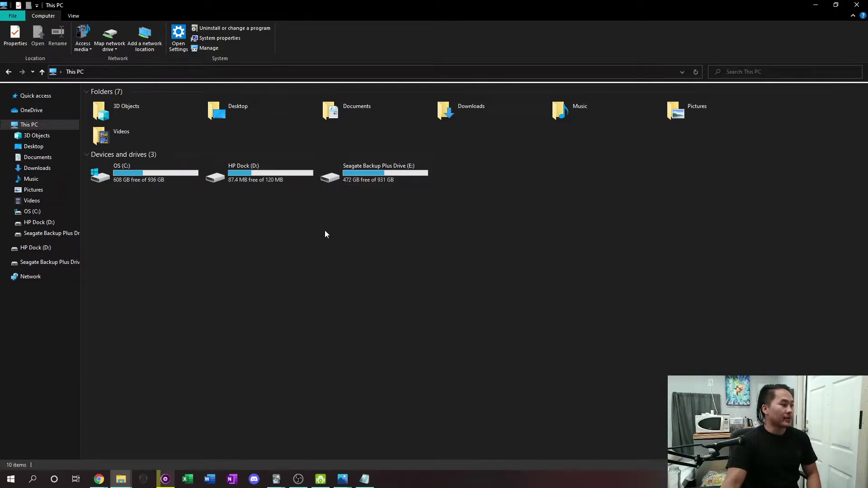
{"action": "left_click", "coordinate": [274, 73]}
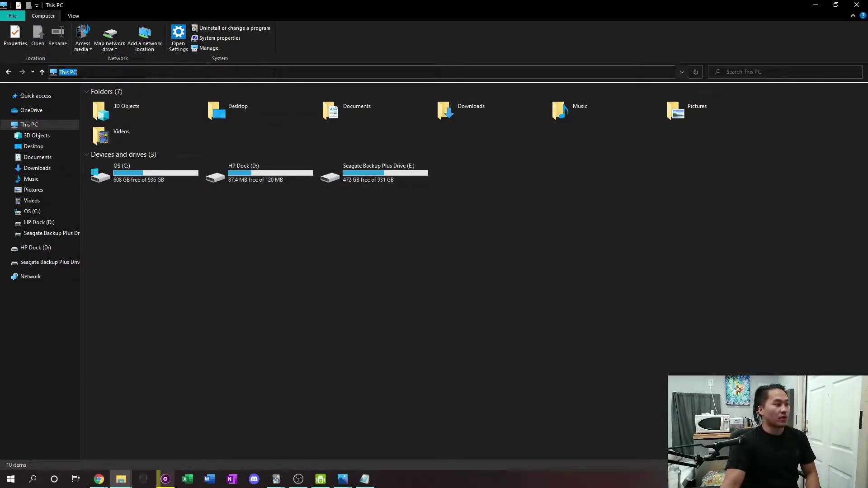
{"action": "type", "text": "%"}
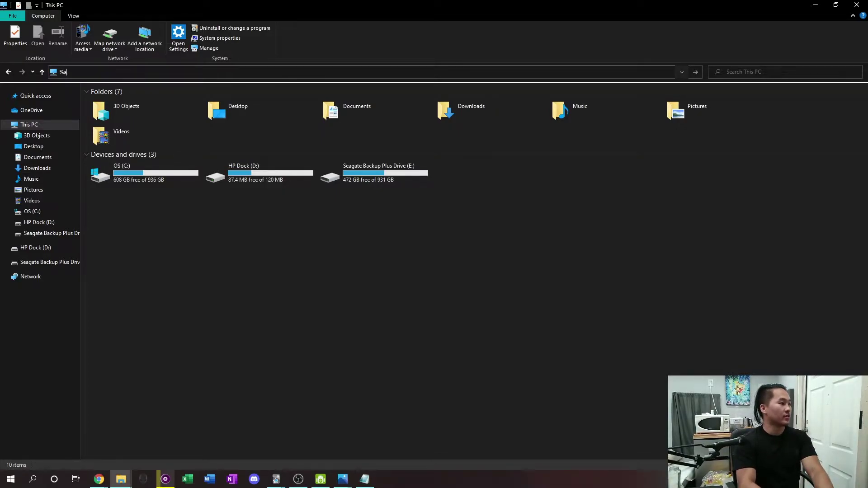
{"action": "type", "text": "app"}
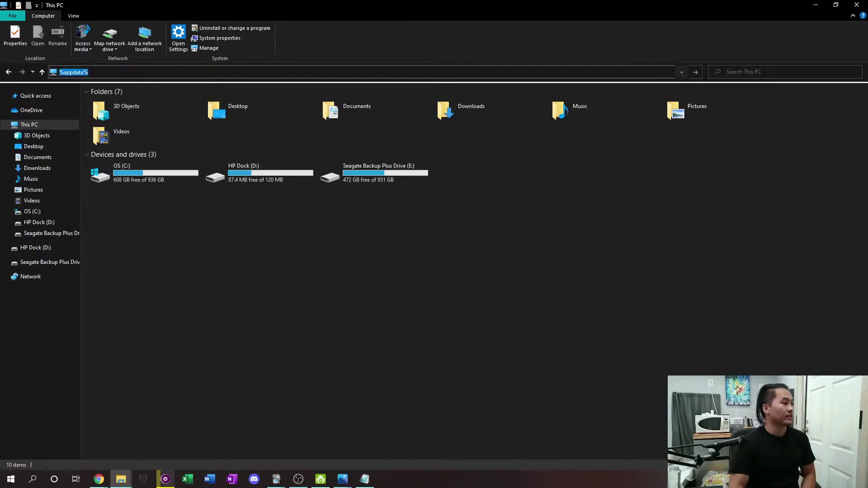
{"action": "type", "text": "data%"}
{"action": "key", "text": "Return"}
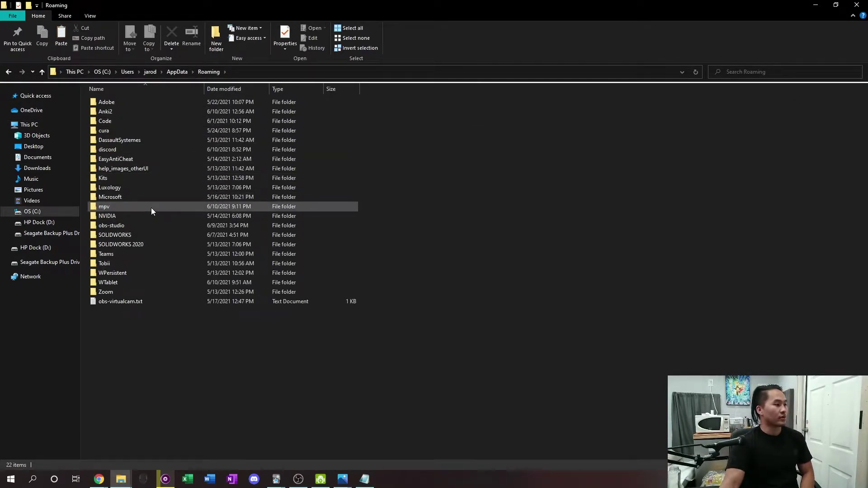
Step: In mpv's scripts folder, delete the old mpvacious-screenshot folder and check mpvacious-master's files
{"action": "double_click", "coordinate": [109, 207]}
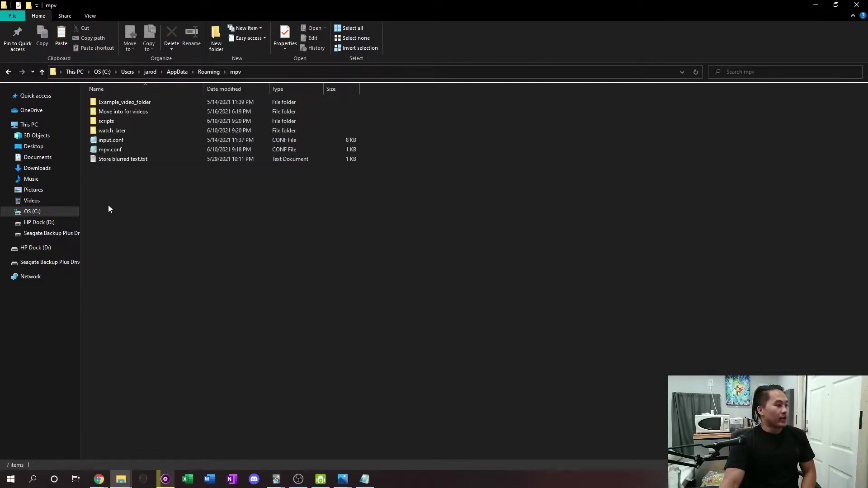
{"action": "double_click", "coordinate": [116, 121]}
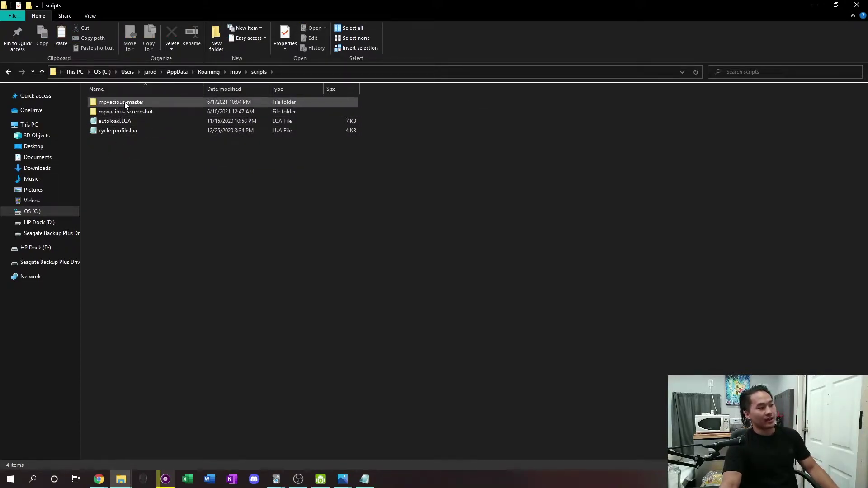
{"action": "left_click", "coordinate": [150, 115]}
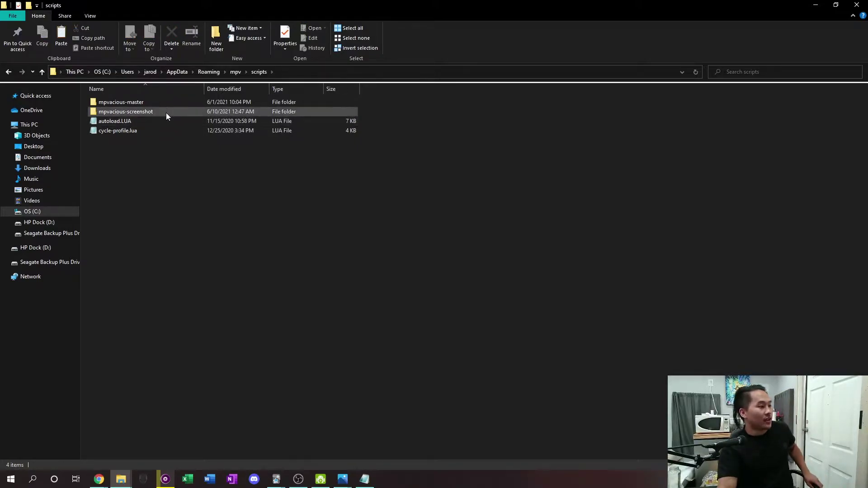
{"action": "key", "text": "Delete"}
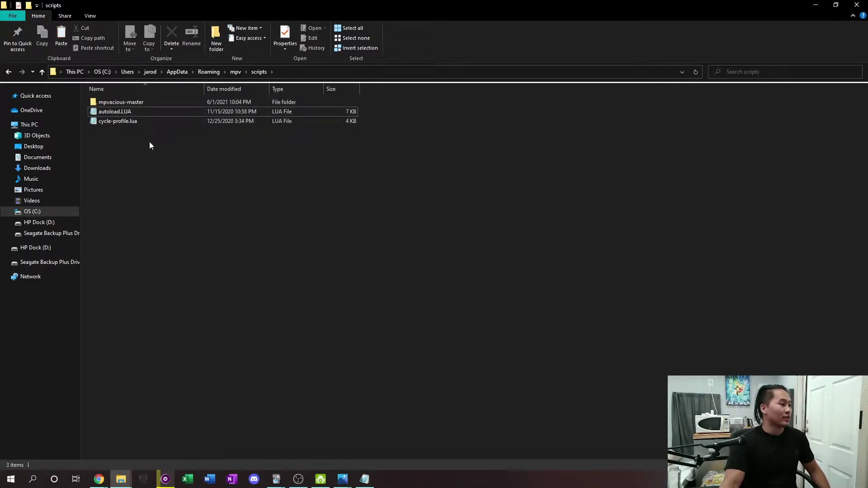
{"action": "double_click", "coordinate": [143, 102]}
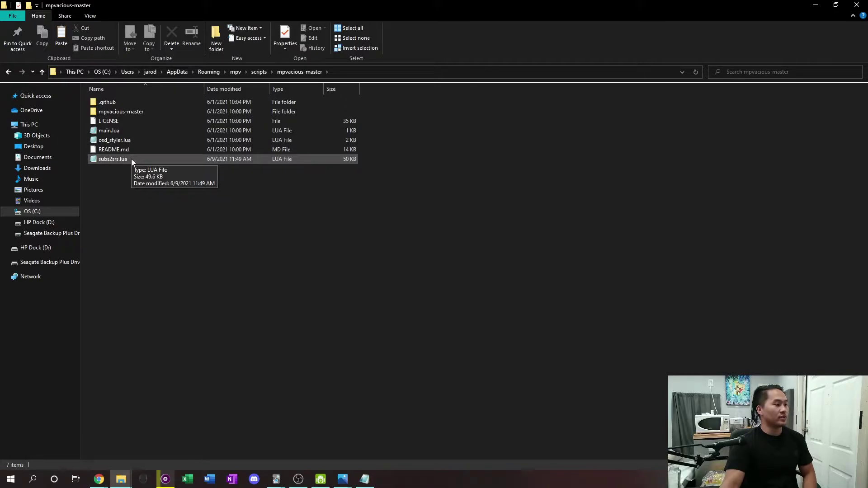
{"action": "left_click", "coordinate": [257, 72]}
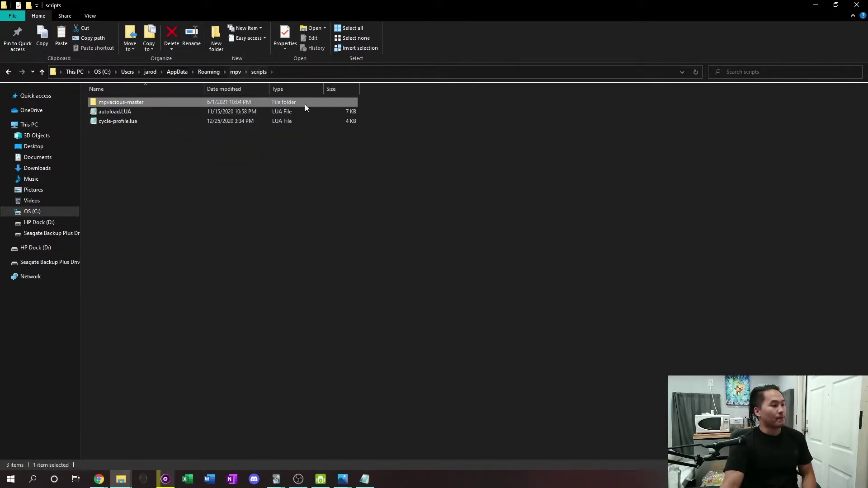
{"action": "left_click", "coordinate": [213, 182]}
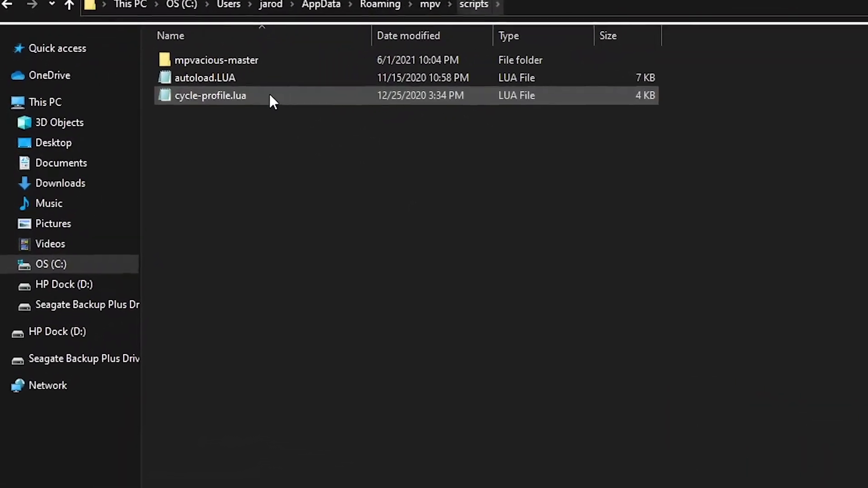
Step: Duplicate mpvacious-master, rename the copy mpvacious-screenshot, open it and select subs2srs.lua
{"action": "right_click", "coordinate": [249, 57]}
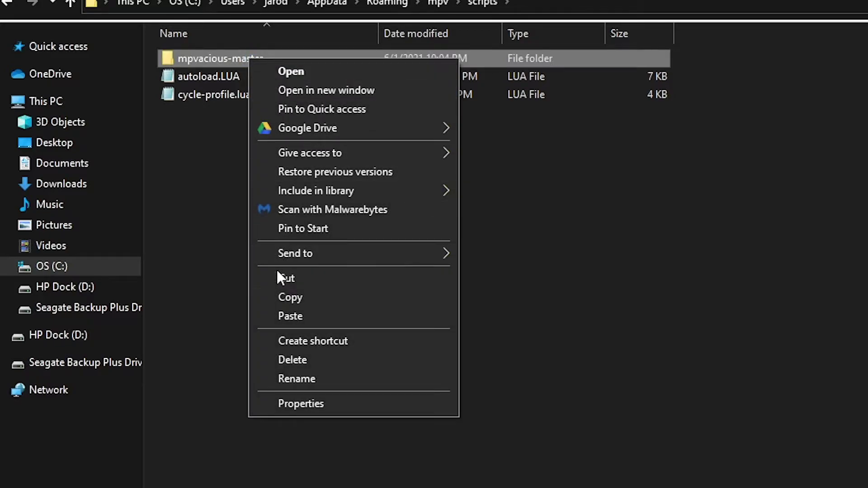
{"action": "left_click", "coordinate": [277, 296]}
{"action": "right_click", "coordinate": [256, 147]}
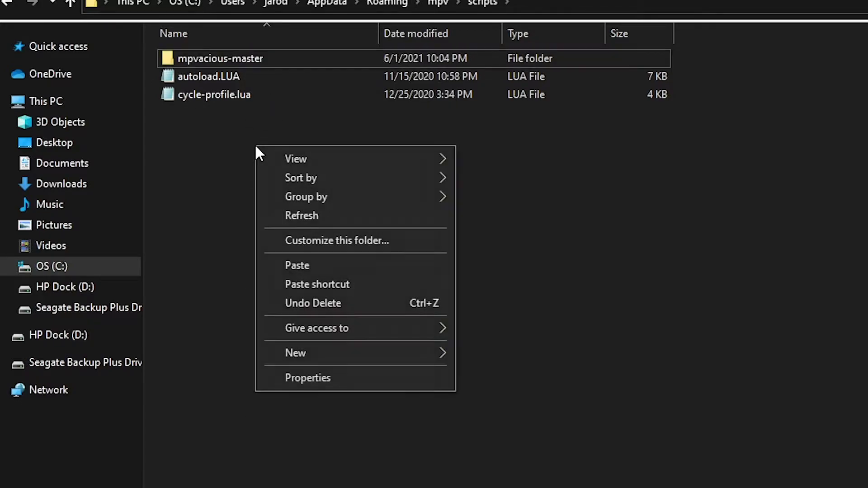
{"action": "left_click", "coordinate": [308, 268]}
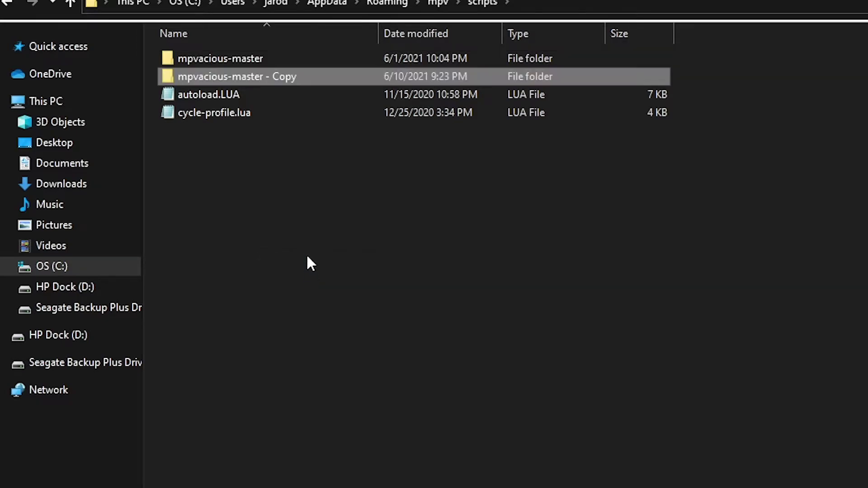
{"action": "right_click", "coordinate": [298, 74]}
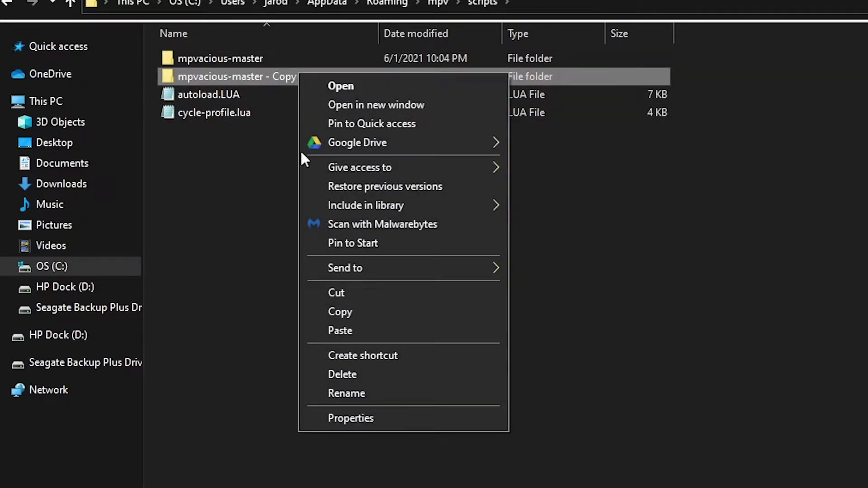
{"action": "left_click", "coordinate": [357, 393]}
{"action": "key", "text": "End"}
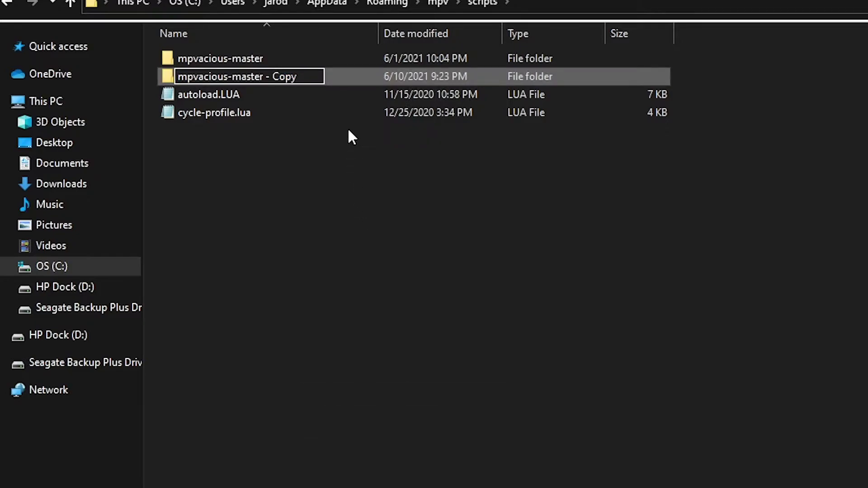
{"action": "key", "text": "BackSpace"}
{"action": "key", "text": "BackSpace"}
{"action": "key", "text": "BackSpace"}
{"action": "key", "text": "BackSpace"}
{"action": "key", "text": "BackSpace"}
{"action": "key", "text": "BackSpace"}
{"action": "key", "text": "BackSpace"}
{"action": "key", "text": "BackSpace"}
{"action": "key", "text": "BackSpace"}
{"action": "key", "text": "BackSpace"}
{"action": "key", "text": "BackSpace"}
{"action": "key", "text": "BackSpace"}
{"action": "key", "text": "BackSpace"}
{"action": "type", "text": "Screenshot"}
{"action": "key", "text": "Return"}
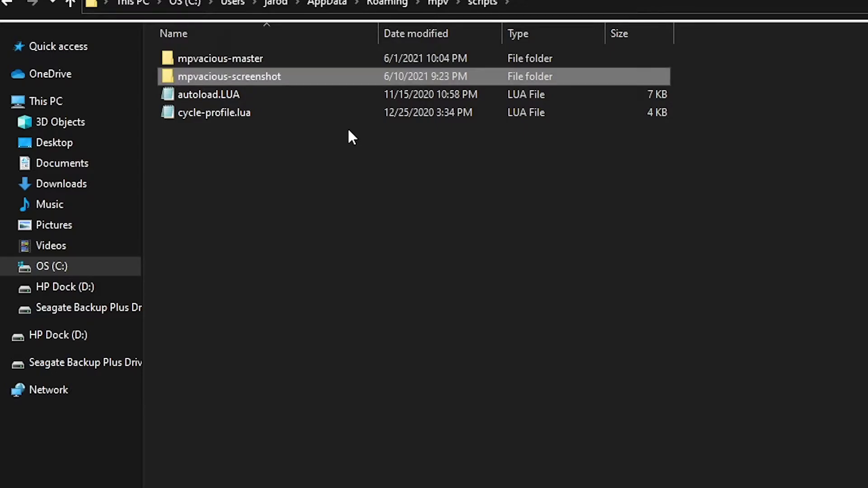
{"action": "double_click", "coordinate": [295, 77]}
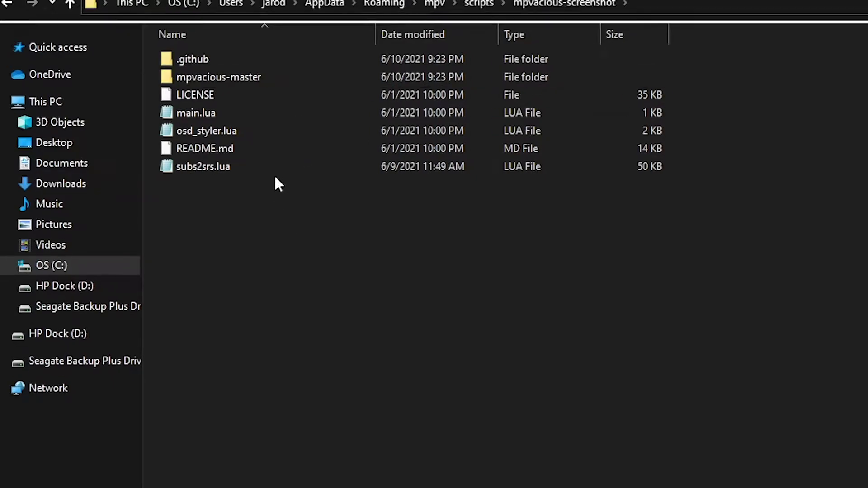
{"action": "left_click", "coordinate": [276, 171]}
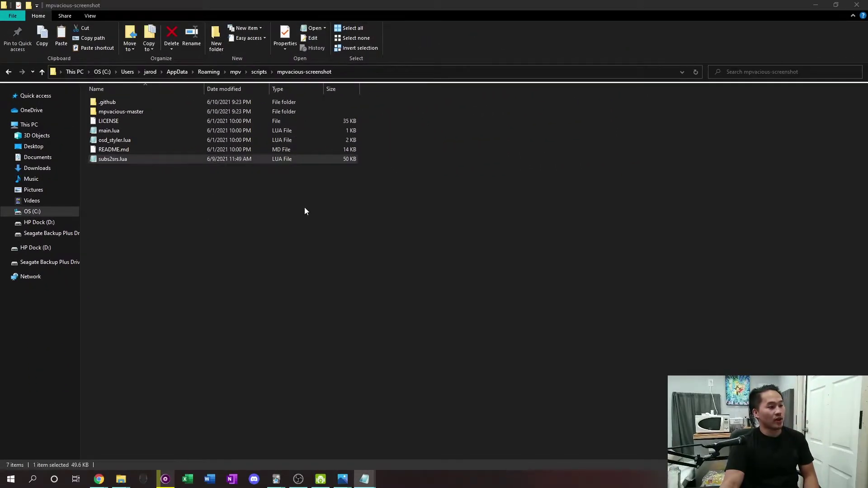
Step: Open subs2srs.lua in Notepad, maximized, and scroll down to the Anki field config
{"action": "key", "text": "Return"}
{"action": "left_click_drag", "start_coordinate": [645, 177], "coordinate": [498, 0]}
{"action": "left_click", "coordinate": [323, 152]}
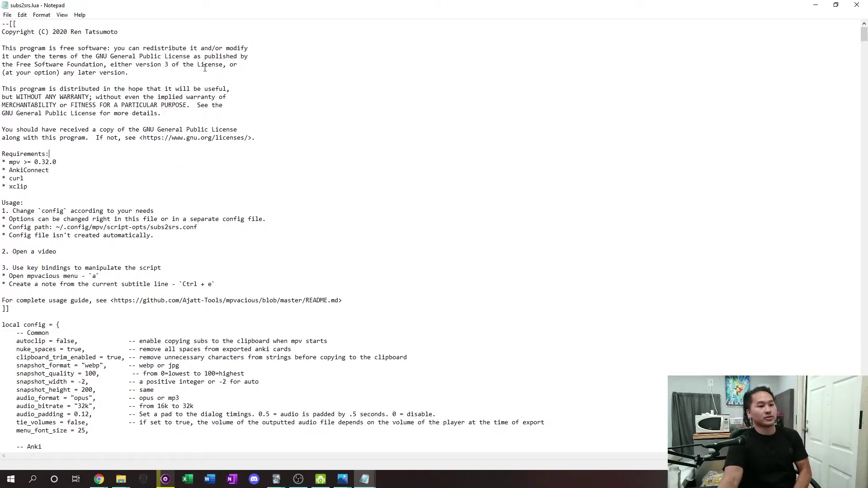
{"action": "scroll", "coordinate": [174, 177], "scroll_direction": "down", "scroll_amount": 3}
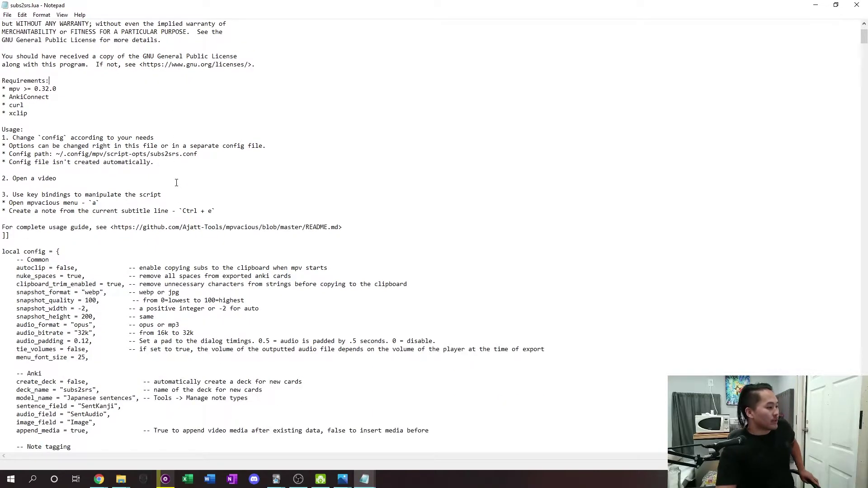
{"action": "scroll", "coordinate": [176, 183], "scroll_direction": "down", "scroll_amount": 1}
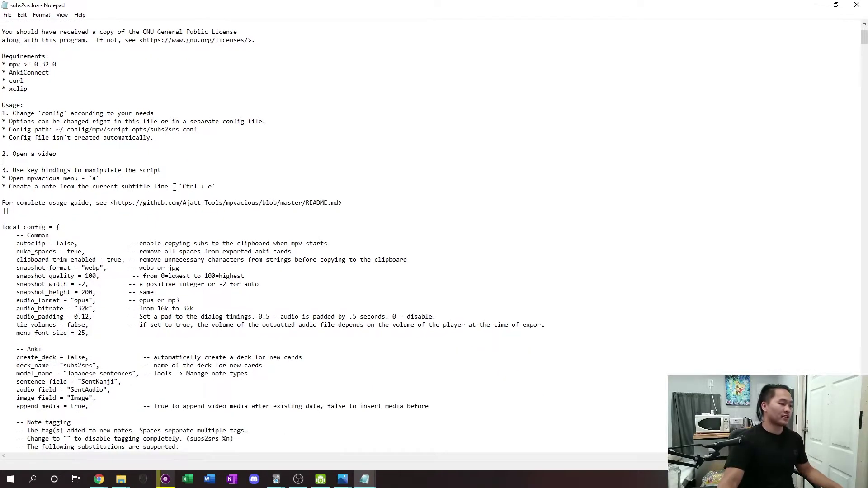
{"action": "scroll", "coordinate": [143, 235], "scroll_direction": "down", "scroll_amount": 2}
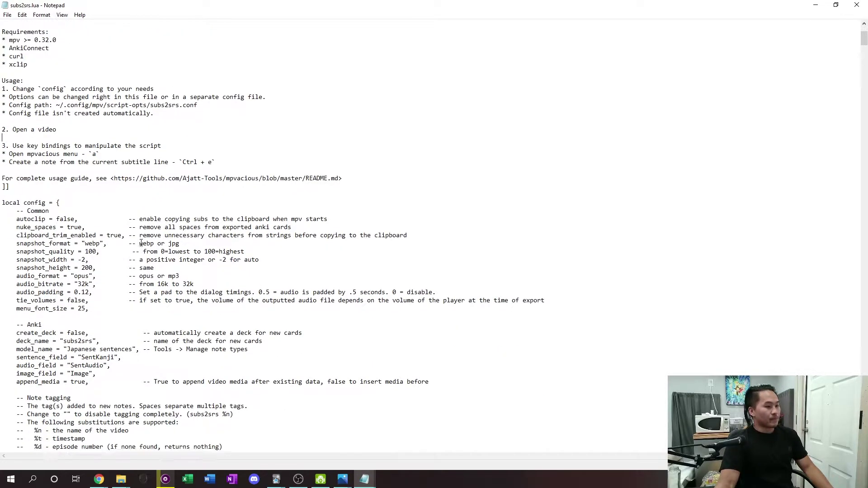
{"action": "scroll", "coordinate": [144, 243], "scroll_direction": "down", "scroll_amount": 2}
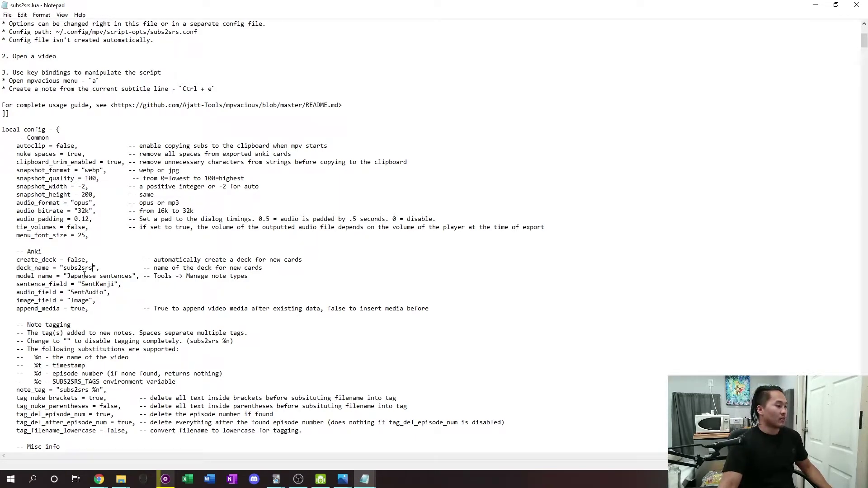
Step: Empty the sentence_field and audio_field values, keep image_field as 'Image', and dock Notepad right
{"action": "left_click", "coordinate": [116, 284]}
{"action": "key", "text": "BackSpace"}
{"action": "key", "text": "BackSpace"}
{"action": "key", "text": "BackSpace"}
{"action": "key", "text": "BackSpace"}
{"action": "key", "text": "BackSpace"}
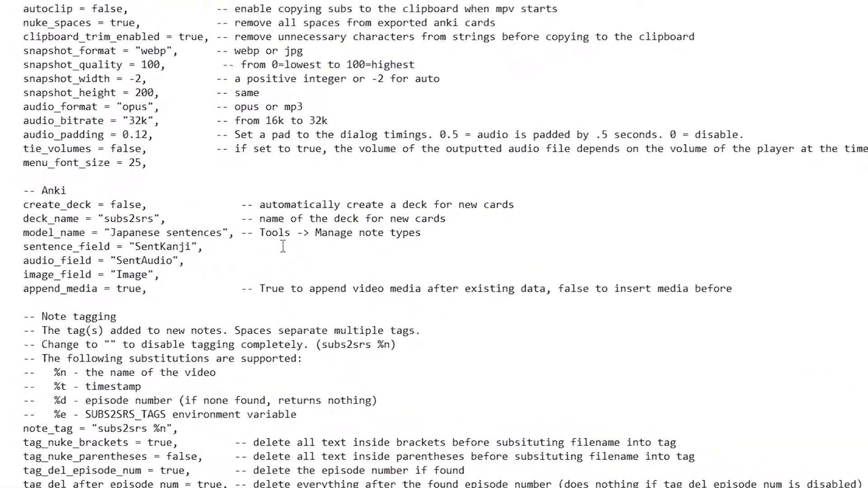
{"action": "key", "text": "BackSpace"}
{"action": "key", "text": "BackSpace"}
{"action": "key", "text": "BackSpace"}
{"action": "key", "text": "BackSpace"}
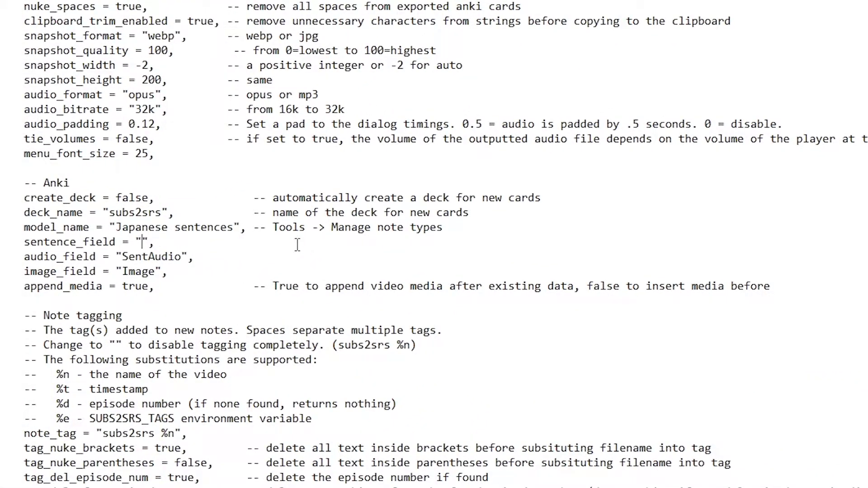
{"action": "left_click", "coordinate": [184, 256]}
{"action": "key", "text": "BackSpace"}
{"action": "key", "text": "BackSpace"}
{"action": "key", "text": "BackSpace"}
{"action": "key", "text": "BackSpace"}
{"action": "key", "text": "BackSpace"}
{"action": "key", "text": "BackSpace"}
{"action": "key", "text": "BackSpace"}
{"action": "key", "text": "BackSpace"}
{"action": "key", "text": "BackSpace"}
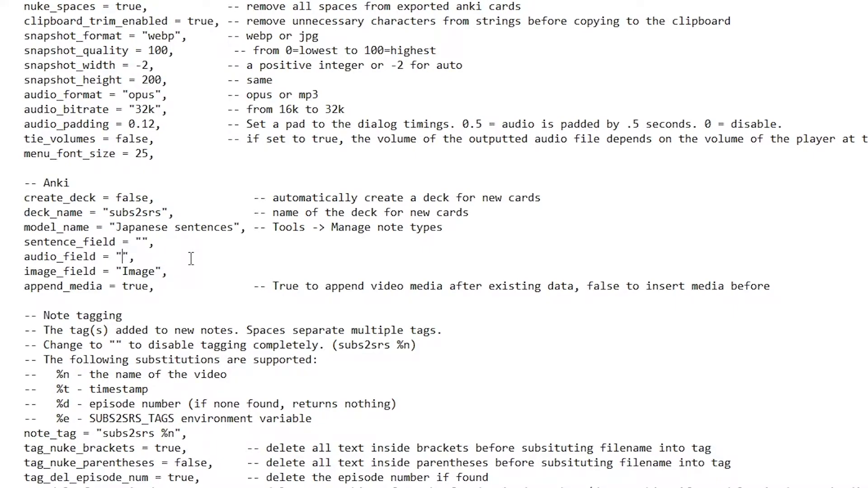
{"action": "left_click", "coordinate": [142, 271]}
{"action": "left_click_drag", "start_coordinate": [12, 300], "coordinate": [64, 301]}
{"action": "left_click", "coordinate": [89, 284]}
{"action": "double_click", "coordinate": [385, 6]}
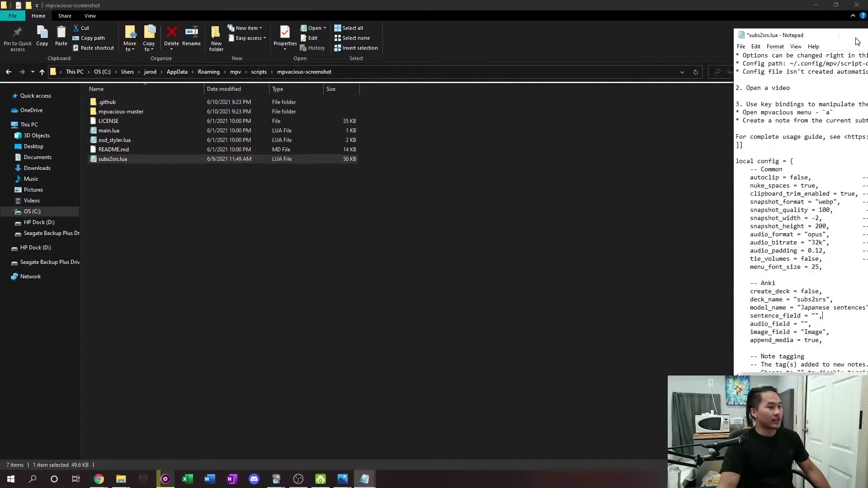
{"action": "mouse_move", "coordinate": [859, 40]}
{"action": "left_mouse_down"}
{"action": "mouse_move", "coordinate": [816, 56]}
{"action": "mouse_move", "coordinate": [867, 55]}
{"action": "left_mouse_up"}
Step: Place Anki's Add window beside the script and make it tall enough to show the Image field
{"action": "left_click", "coordinate": [377, 416]}
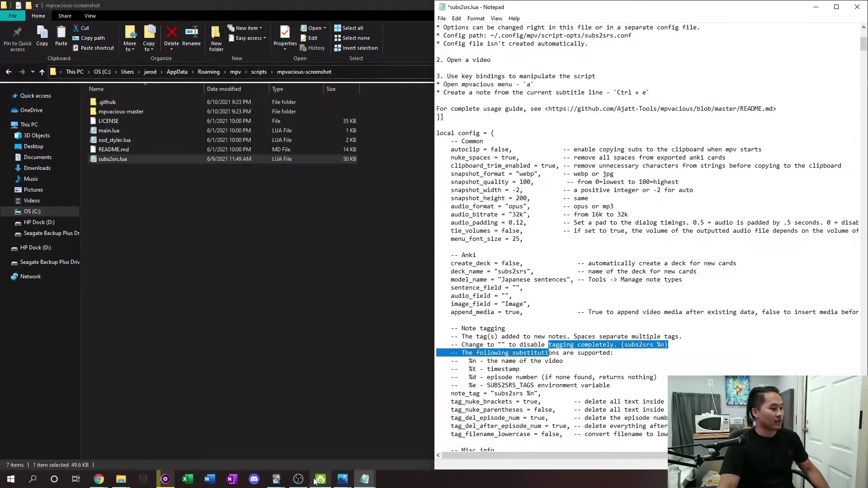
{"action": "mouse_move", "coordinate": [276, 479]}
{"action": "left_click", "coordinate": [280, 436]}
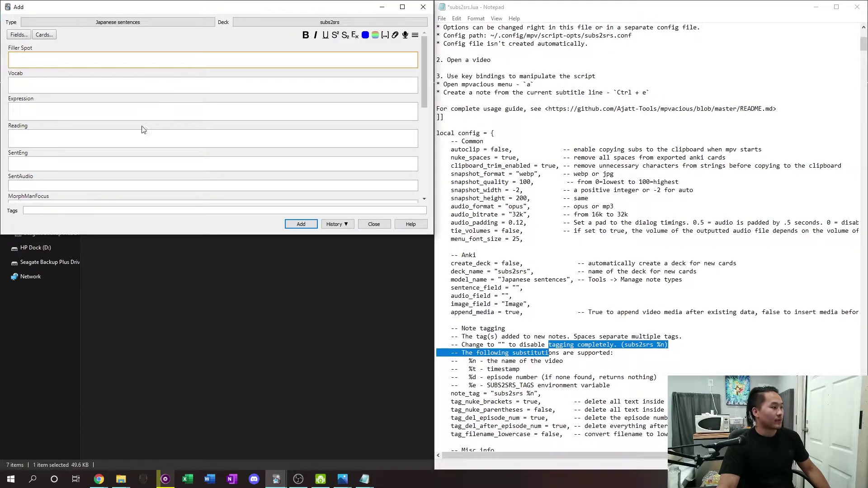
{"action": "scroll", "coordinate": [380, 177], "scroll_direction": "down", "scroll_amount": 10}
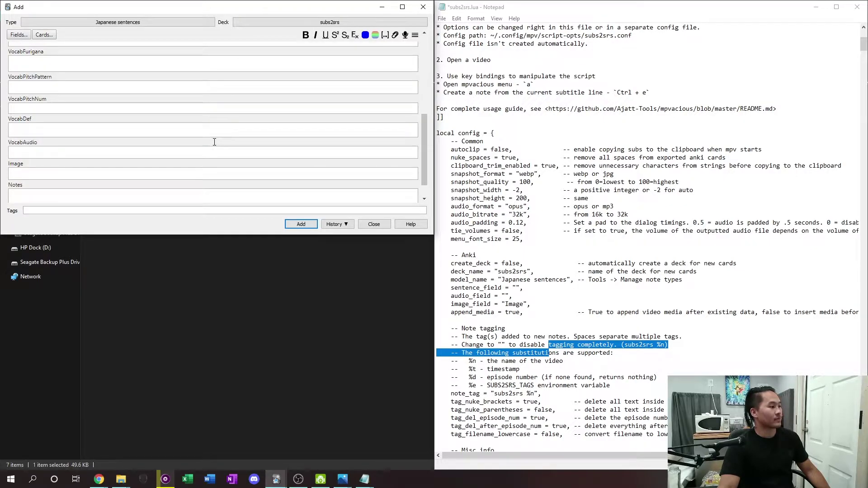
{"action": "left_click", "coordinate": [131, 151]}
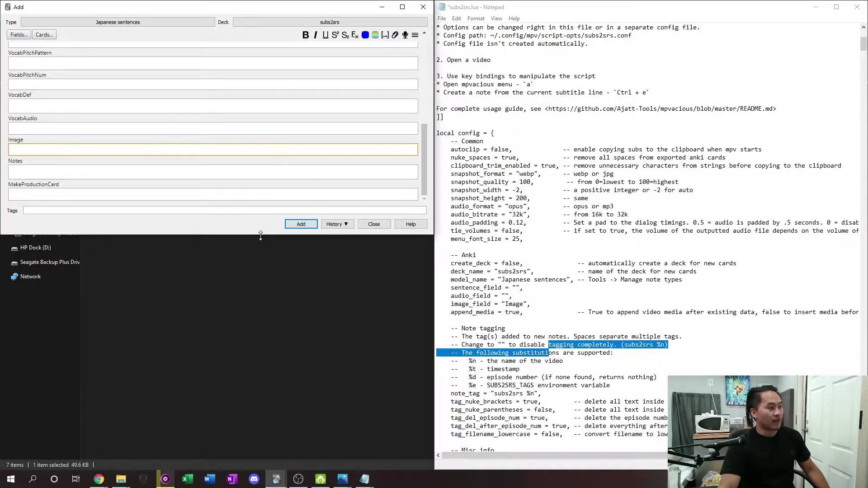
{"action": "left_click_drag", "start_coordinate": [260, 235], "coordinate": [253, 386]}
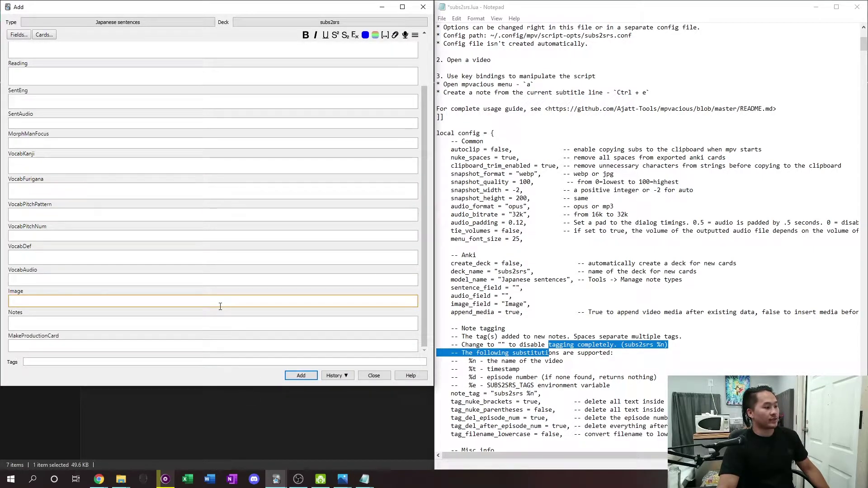
Step: Compare the script's image_field value 'Image' with Anki's Image and Notes field names
{"action": "left_click", "coordinate": [513, 304]}
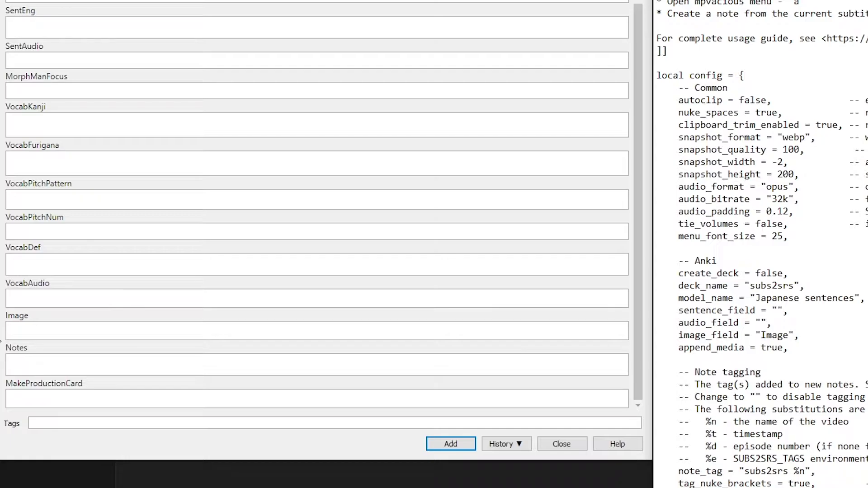
{"action": "left_click_drag", "start_coordinate": [36, 316], "coordinate": [7, 317]}
{"action": "left_click", "coordinate": [790, 336]}
{"action": "left_click_drag", "start_coordinate": [790, 335], "coordinate": [762, 335]}
{"action": "left_click", "coordinate": [762, 335]}
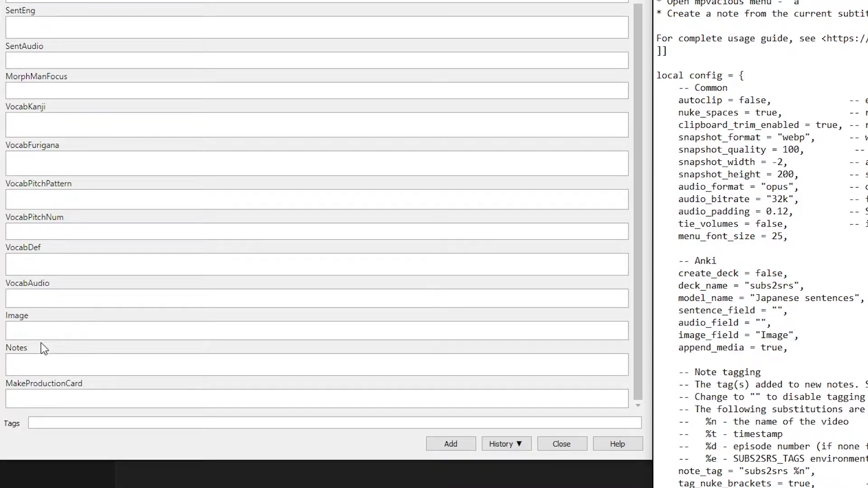
{"action": "left_click_drag", "start_coordinate": [34, 351], "coordinate": [6, 349]}
{"action": "left_click", "coordinate": [779, 337]}
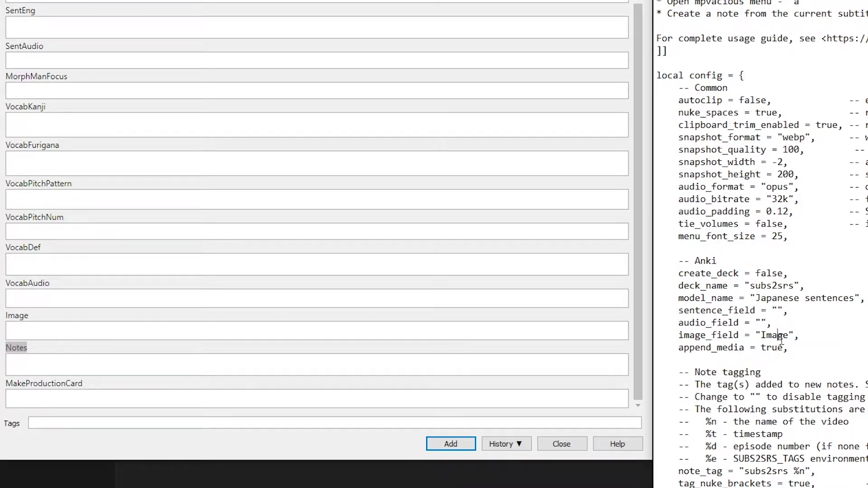
{"action": "left_click", "coordinate": [57, 362]}
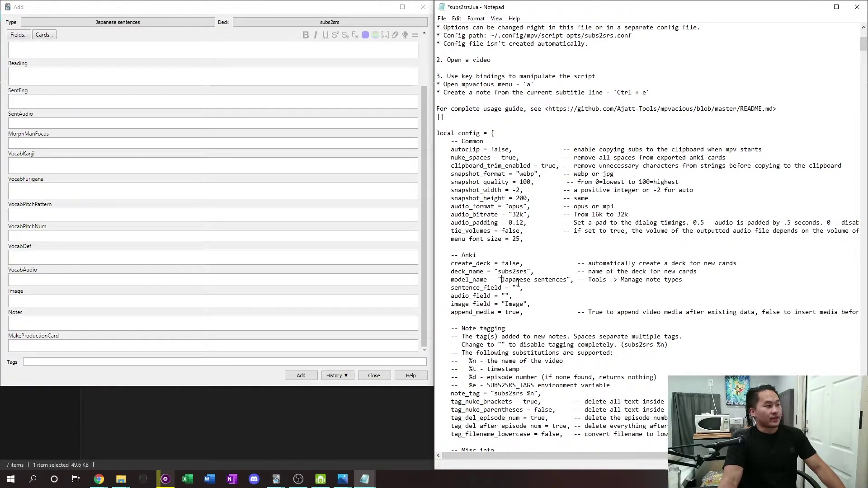
Step: Scroll past model_name and miscinfo_format to the Forvo section and set use_forvo to 'no'
{"action": "left_click", "coordinate": [500, 280]}
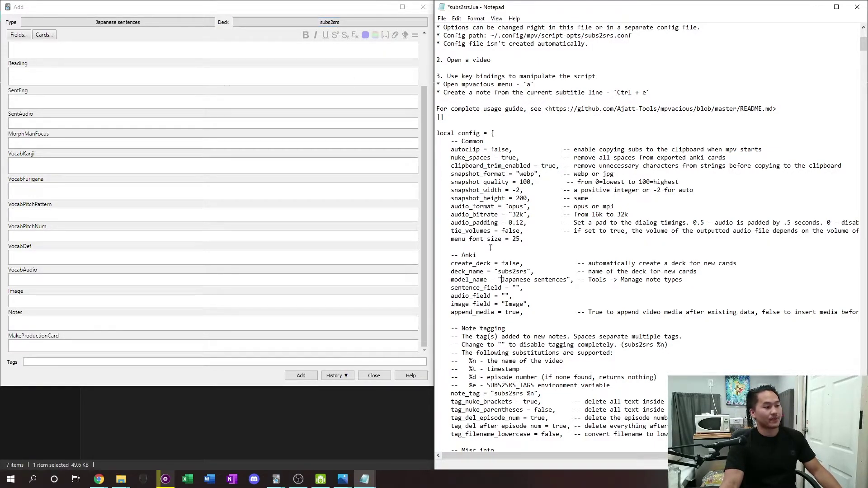
{"action": "scroll", "coordinate": [503, 270], "scroll_direction": "down", "scroll_amount": 1}
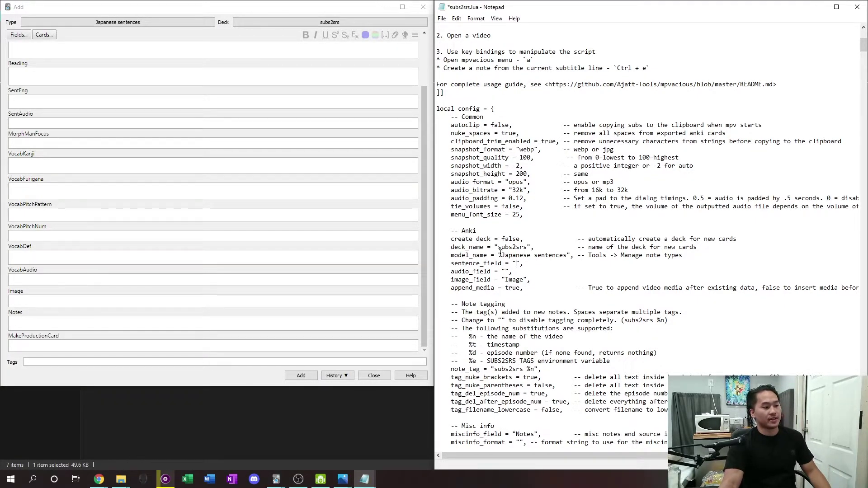
{"action": "scroll", "coordinate": [633, 265], "scroll_direction": "down", "scroll_amount": 5}
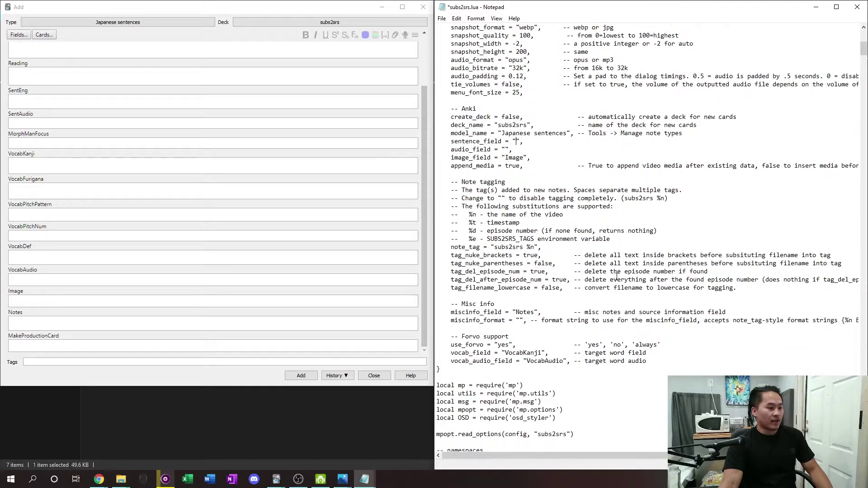
{"action": "scroll", "coordinate": [560, 279], "scroll_direction": "down", "scroll_amount": 1}
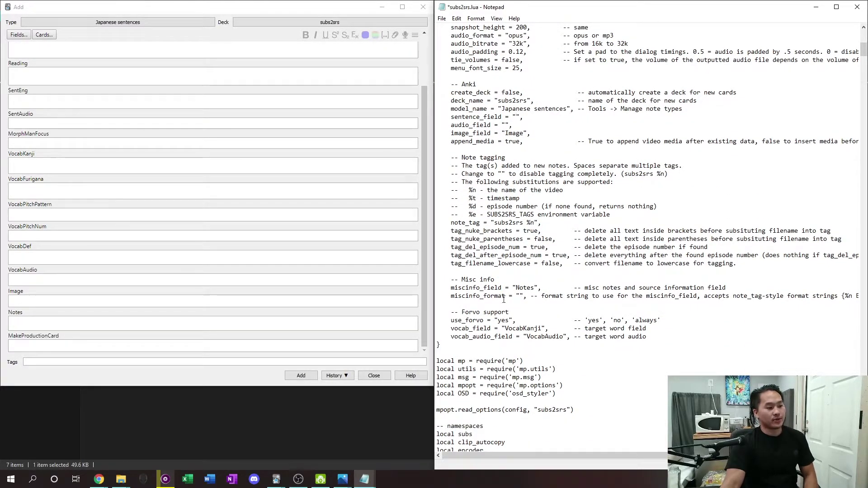
{"action": "left_click", "coordinate": [520, 296]}
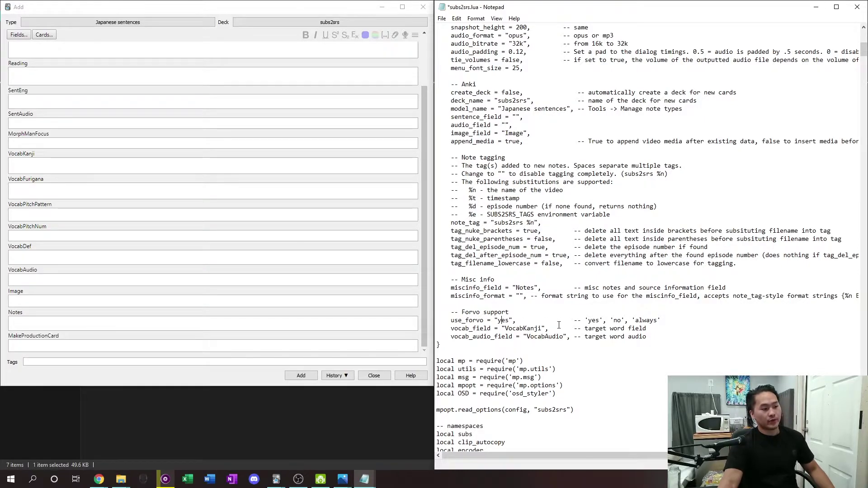
{"action": "scroll", "coordinate": [559, 324], "scroll_direction": "down", "scroll_amount": 2}
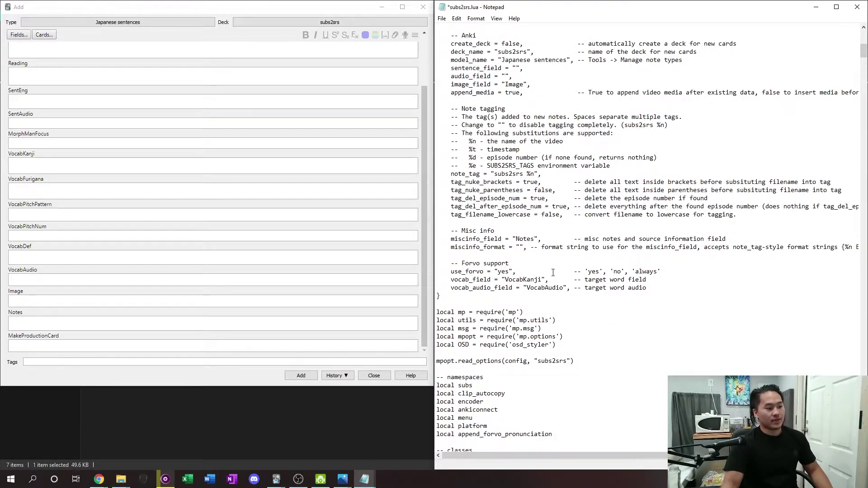
{"action": "key", "text": "BackSpace"}
{"action": "key", "text": "BackSpace"}
{"action": "key", "text": "BackSpace"}
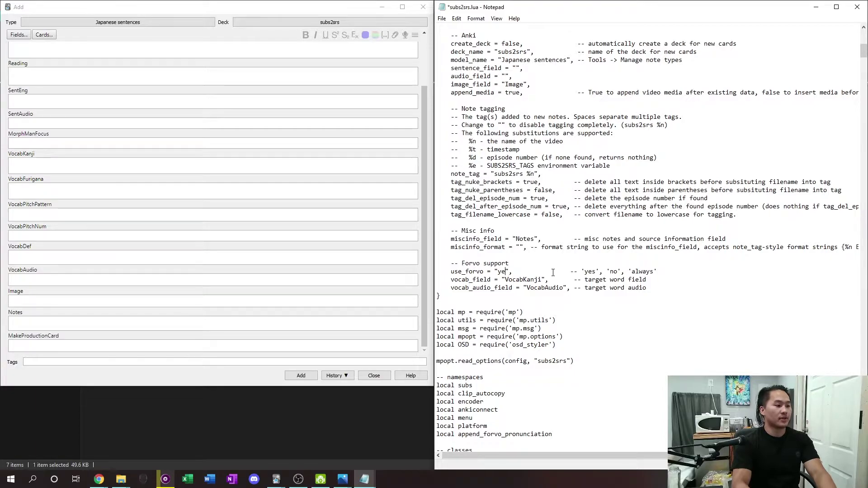
{"action": "type", "text": "no"}
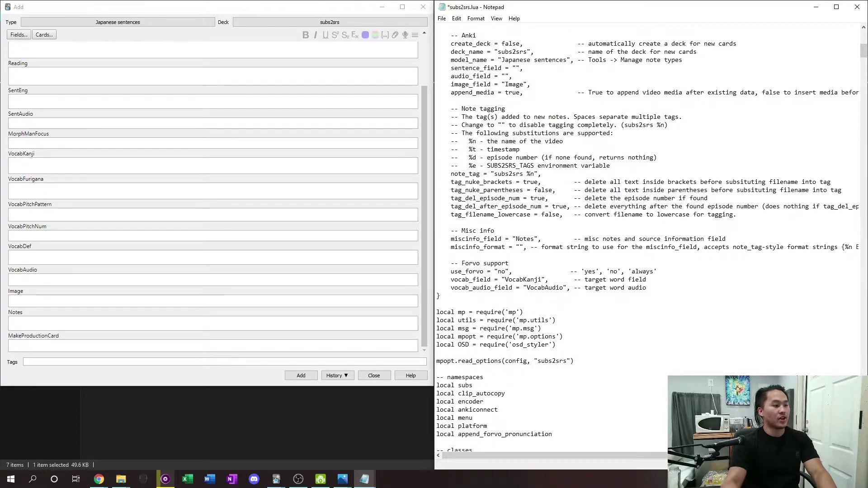
Step: Review vocab_field, vocab_audio_field, snapshot_quality 100 and the snapshot width and height settings
{"action": "left_click_drag", "start_coordinate": [451, 279], "coordinate": [549, 281]}
{"action": "left_click", "coordinate": [494, 288]}
{"action": "left_click_drag", "start_coordinate": [452, 288], "coordinate": [529, 289]}
{"action": "left_click", "coordinate": [558, 290]}
{"action": "scroll", "coordinate": [649, 309], "scroll_direction": "up", "scroll_amount": 5}
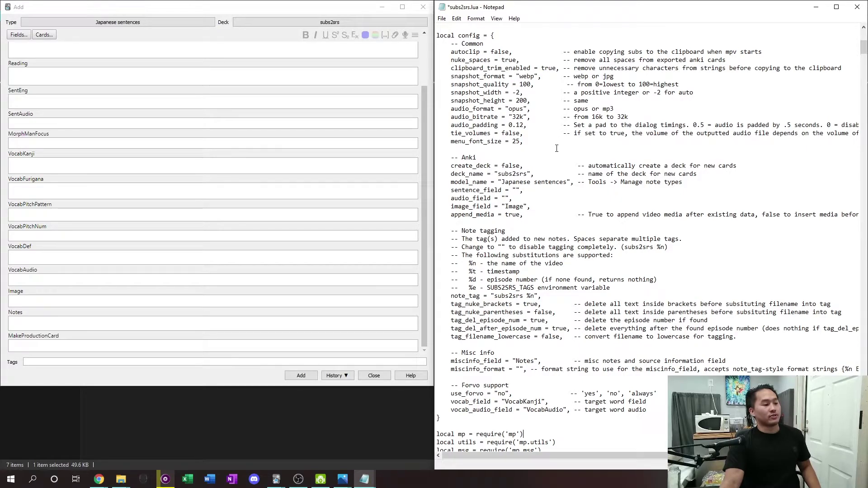
{"action": "left_click_drag", "start_coordinate": [539, 84], "coordinate": [565, 92]}
{"action": "left_click", "coordinate": [535, 86]}
{"action": "left_click", "coordinate": [541, 133]}
{"action": "left_click", "coordinate": [584, 128]}
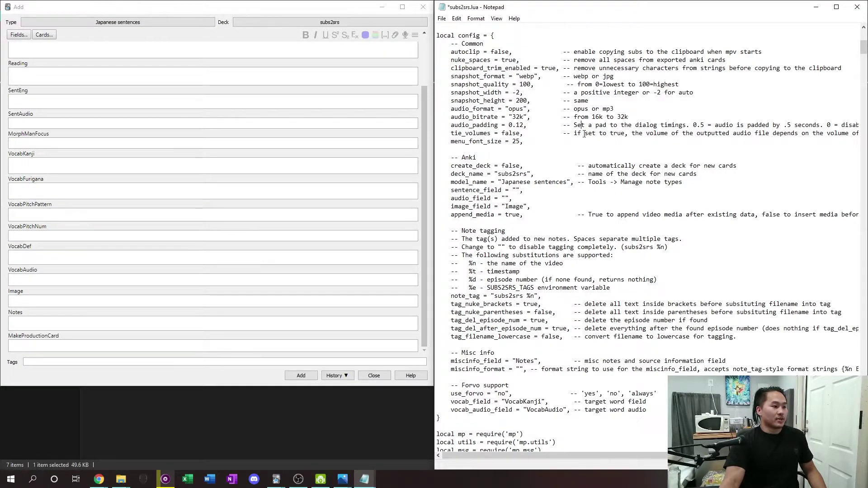
{"action": "left_click", "coordinate": [595, 204]}
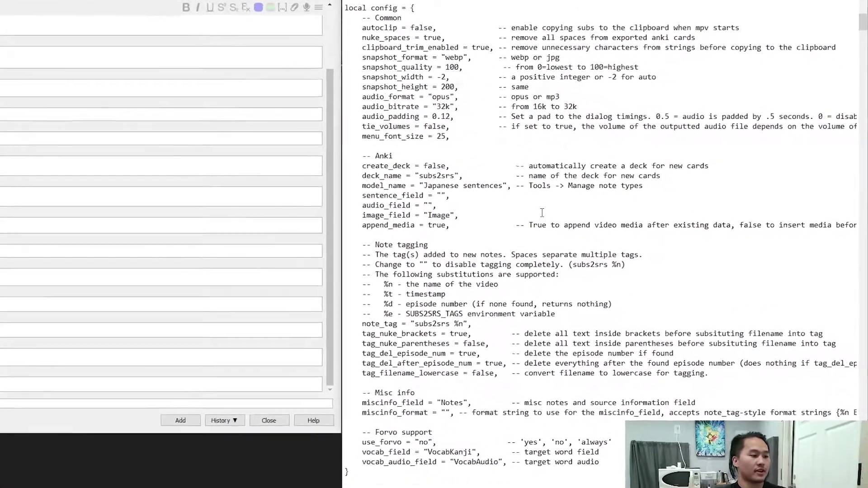
Step: Find 'mpvacious options' and append ' (screenshot)' to the osd submenu title
{"action": "key", "text": "ctrl+f"}
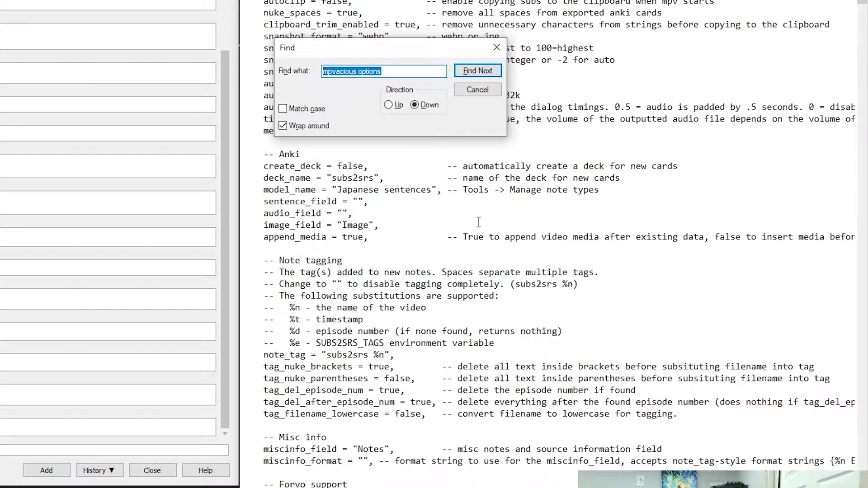
{"action": "key", "text": "Return"}
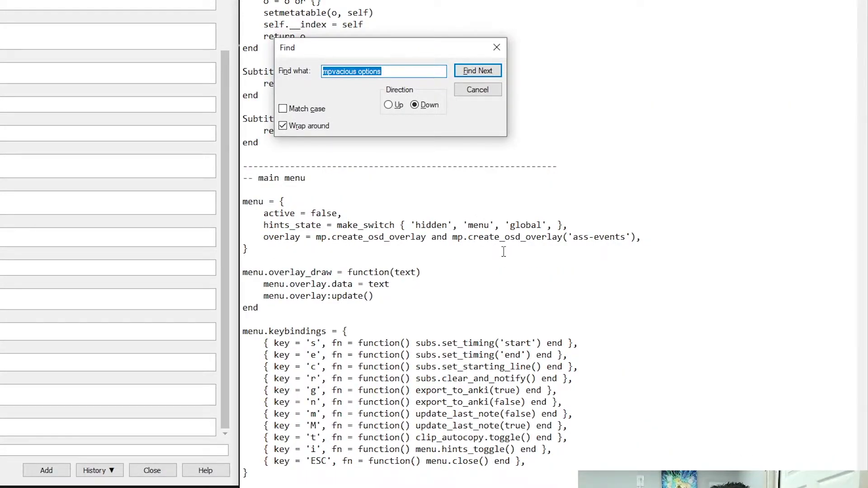
{"action": "left_click", "coordinate": [397, 74]}
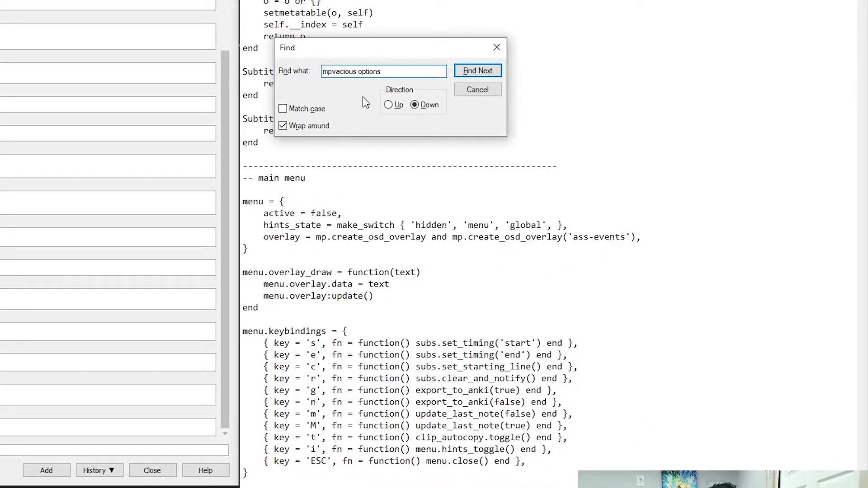
{"action": "scroll", "coordinate": [418, 329], "scroll_direction": "down", "scroll_amount": 2}
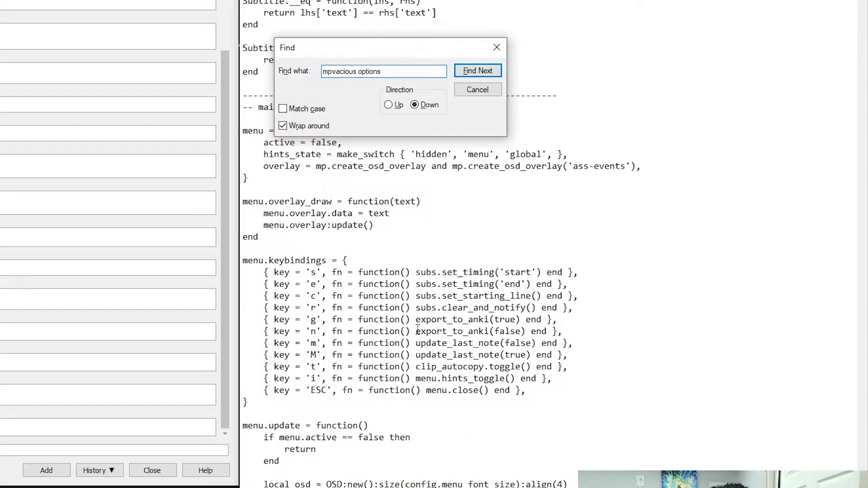
{"action": "key", "text": "Return"}
{"action": "scroll", "coordinate": [416, 339], "scroll_direction": "down", "scroll_amount": 5}
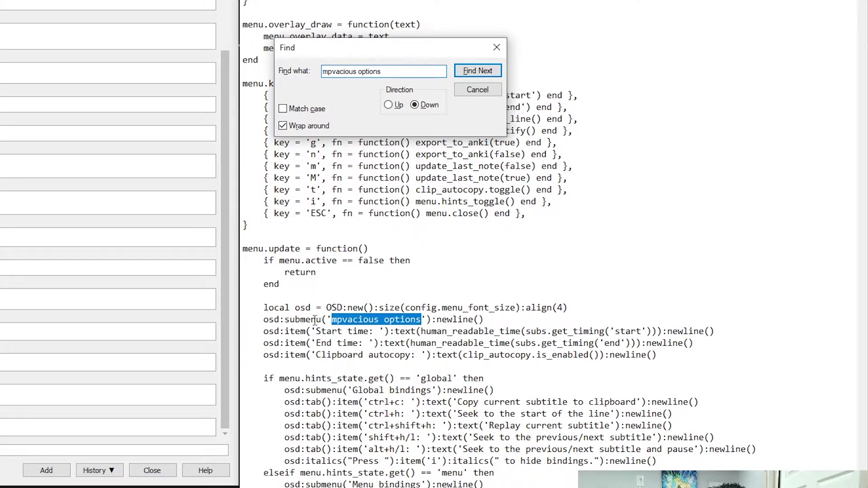
{"action": "left_click", "coordinate": [336, 320]}
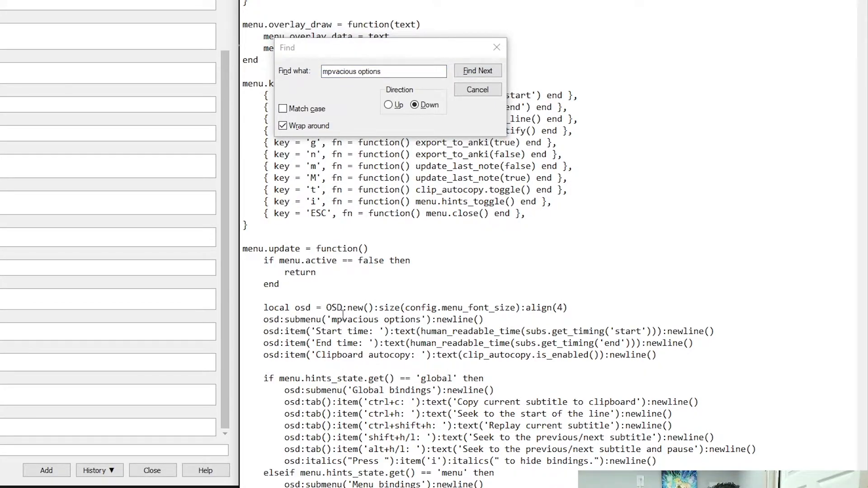
{"action": "left_click", "coordinate": [420, 319]}
{"action": "type", "text": "(screenshot"}
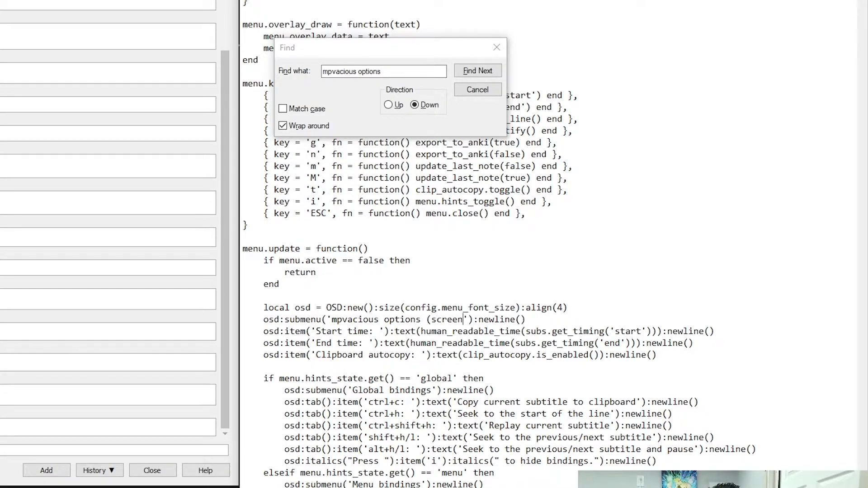
{"action": "type", "text": ")"}
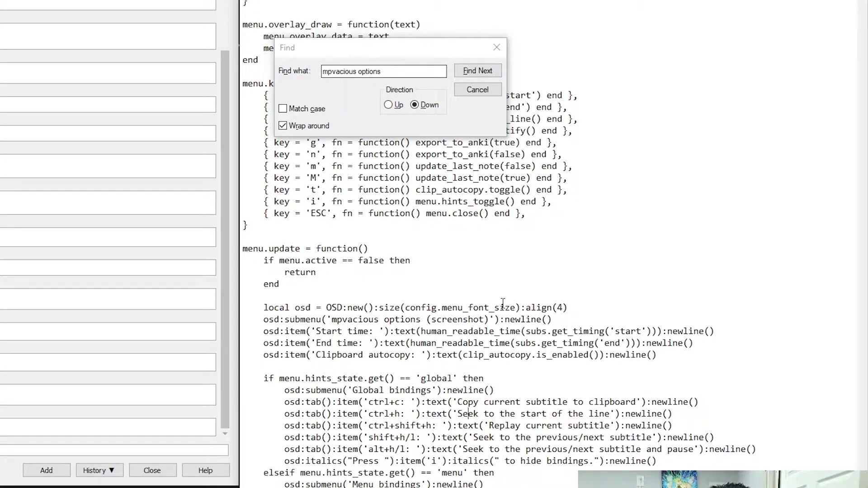
Step: Search for 'key bind' to reach the Key bindings section and its Open advanced menu line
{"action": "scroll", "coordinate": [476, 280], "scroll_direction": "down", "scroll_amount": 10}
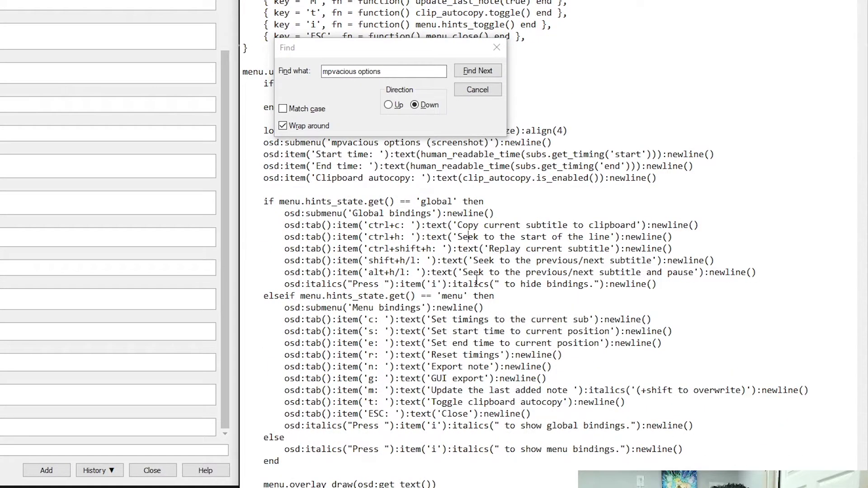
{"action": "scroll", "coordinate": [475, 276], "scroll_direction": "up", "scroll_amount": 3}
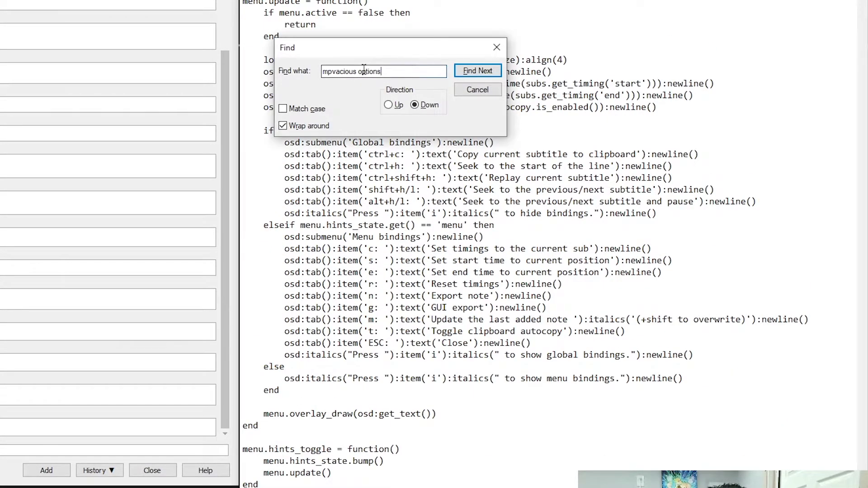
{"action": "left_click", "coordinate": [413, 70]}
{"action": "key", "text": "BackSpace"}
{"action": "type", "text": "keybind"}
{"action": "key", "text": "Return"}
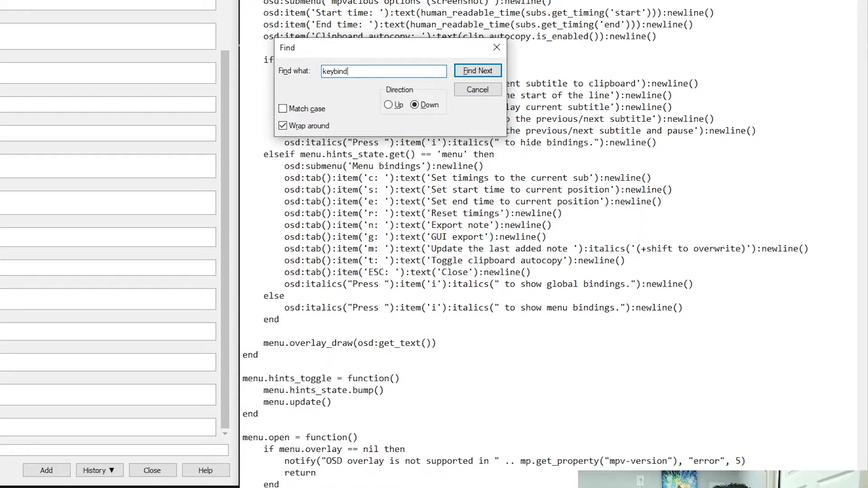
{"action": "key", "text": "Left"}
{"action": "key", "text": "Left"}
{"action": "key", "text": "Left"}
{"action": "key", "text": "Left"}
{"action": "scroll", "coordinate": [453, 295], "scroll_direction": "down", "scroll_amount": 5}
{"action": "key", "text": "Return"}
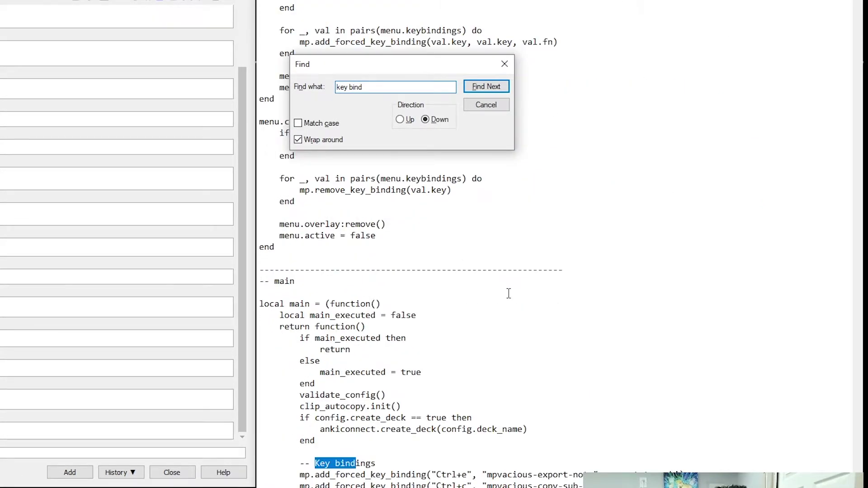
{"action": "scroll", "coordinate": [516, 280], "scroll_direction": "down", "scroll_amount": 5}
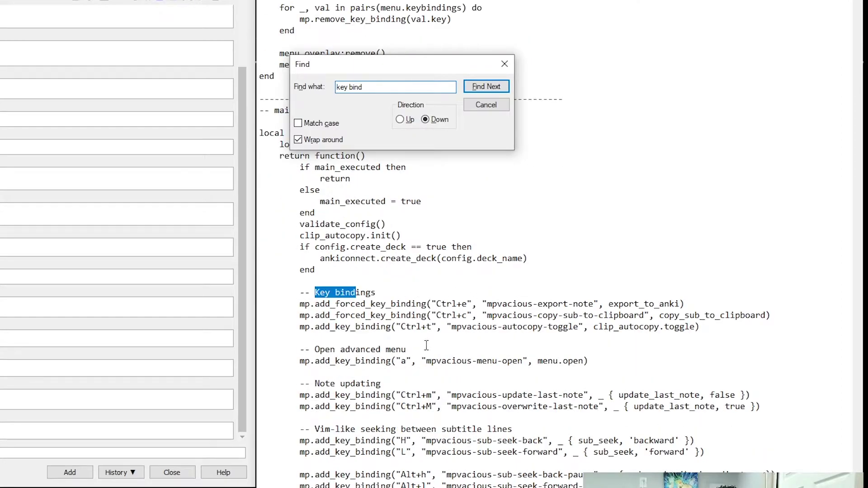
{"action": "left_click_drag", "start_coordinate": [316, 349], "coordinate": [383, 349]}
Step: Change the advanced menu binding from 'a' to 'A'
{"action": "left_click", "coordinate": [429, 351]}
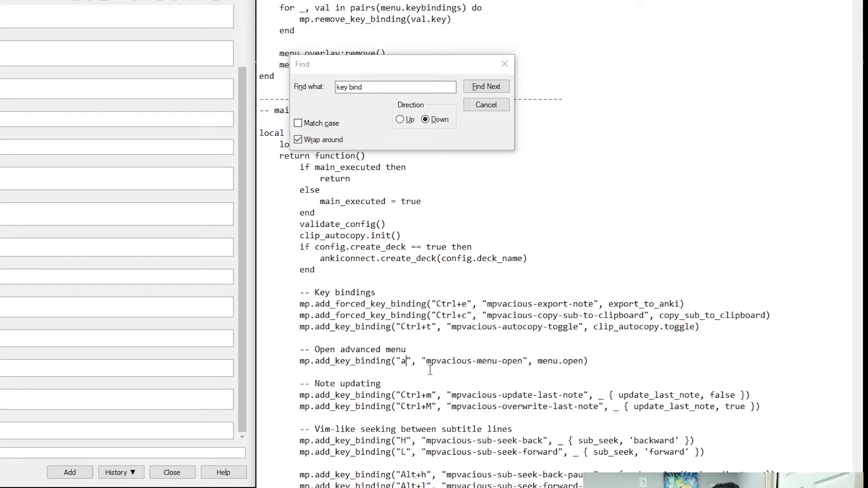
{"action": "key", "text": "BackSpace"}
{"action": "type", "text": "A"}
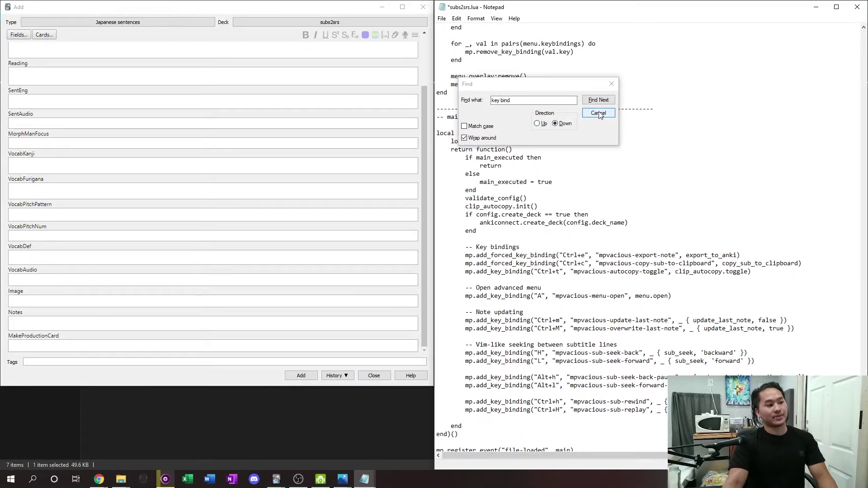
Step: Save the edited subs2srs.lua script, close Notepad, and minimize the Add card window
{"action": "left_click", "coordinate": [491, 111]}
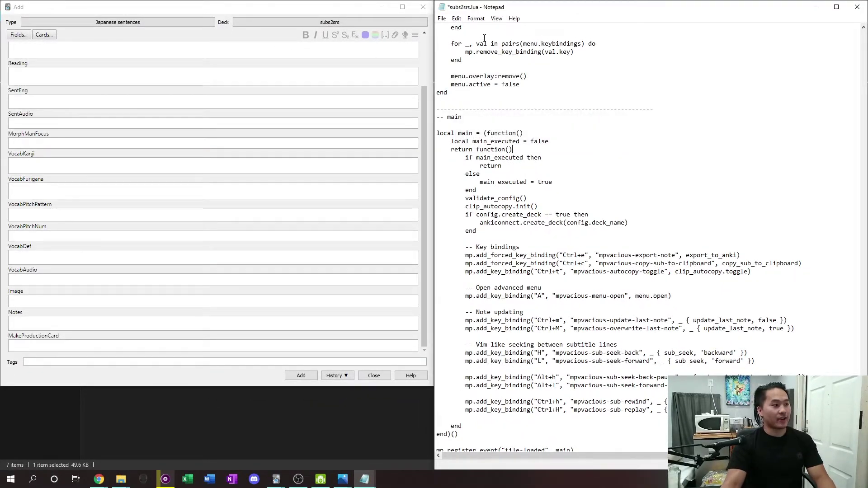
{"action": "left_click", "coordinate": [442, 20]}
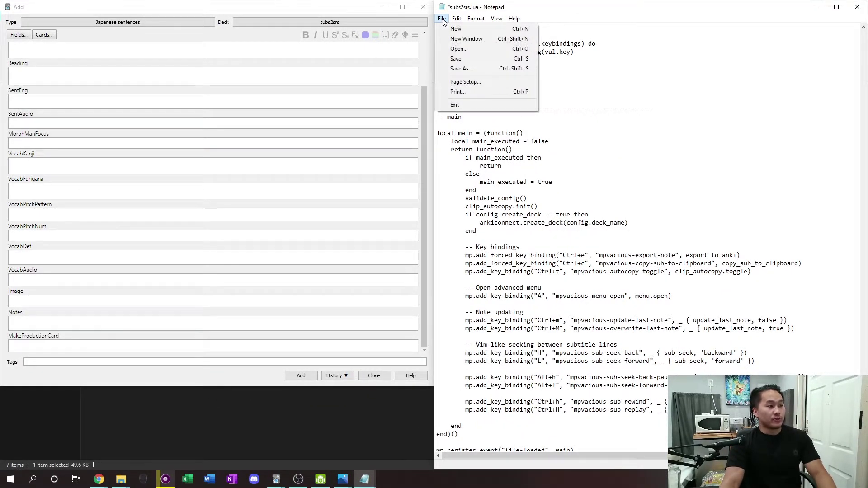
{"action": "left_click", "coordinate": [463, 58]}
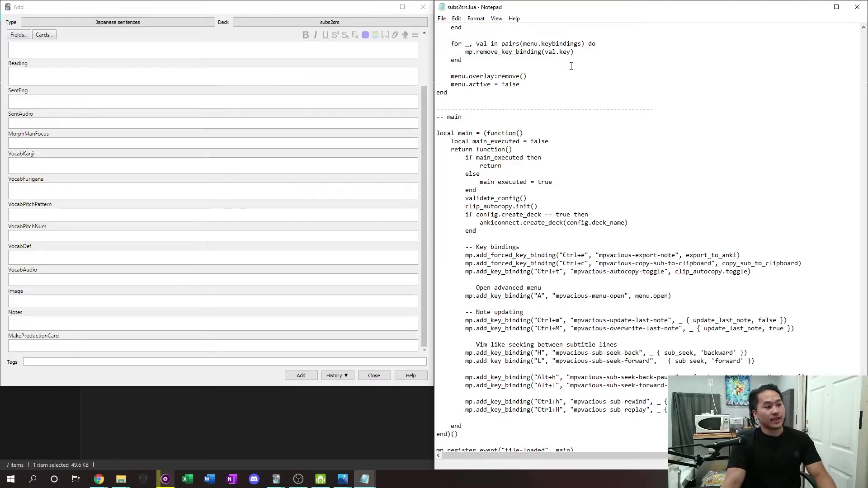
{"action": "left_click", "coordinate": [857, 7]}
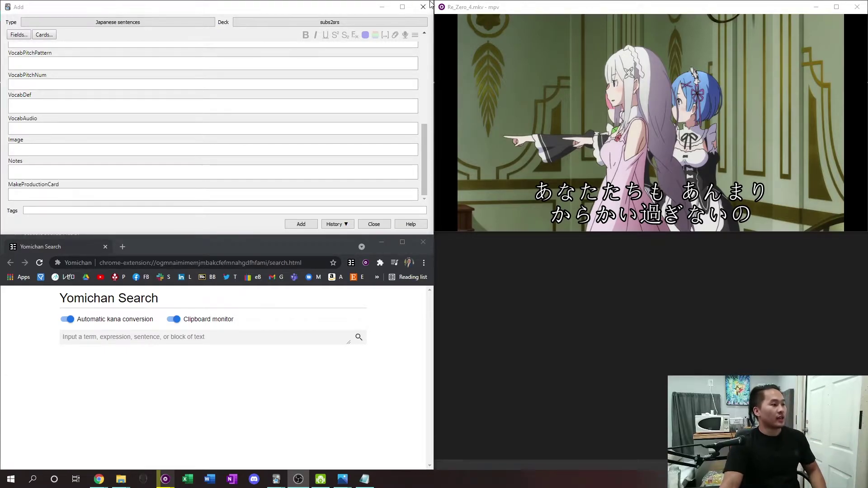
{"action": "left_click", "coordinate": [388, 6]}
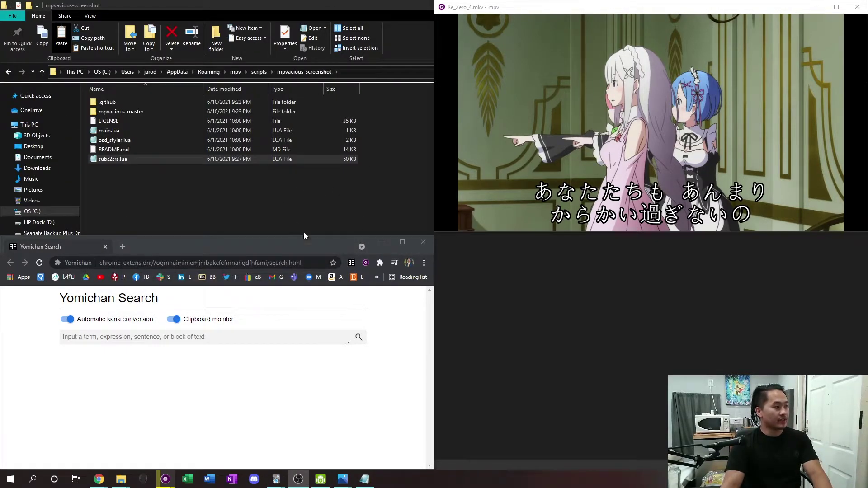
Step: Open the Anki card Browser and snap it into the bottom-right quarter of the screen
{"action": "mouse_move", "coordinate": [276, 479]}
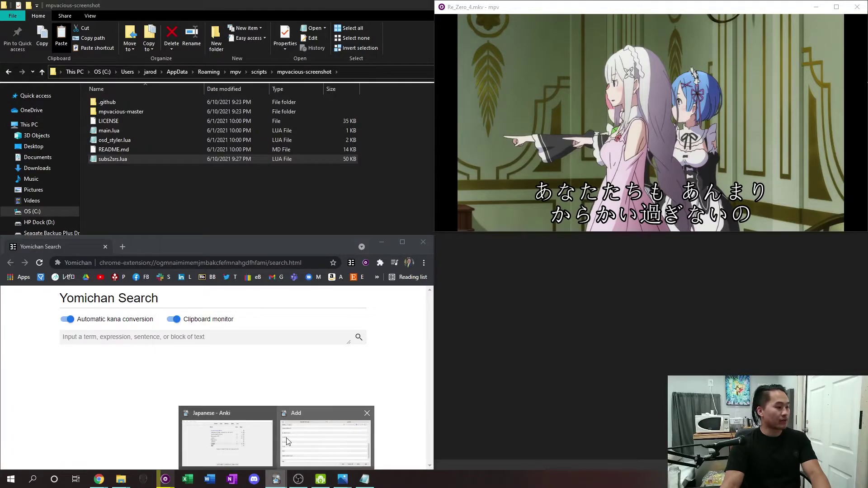
{"action": "left_click", "coordinate": [250, 452]}
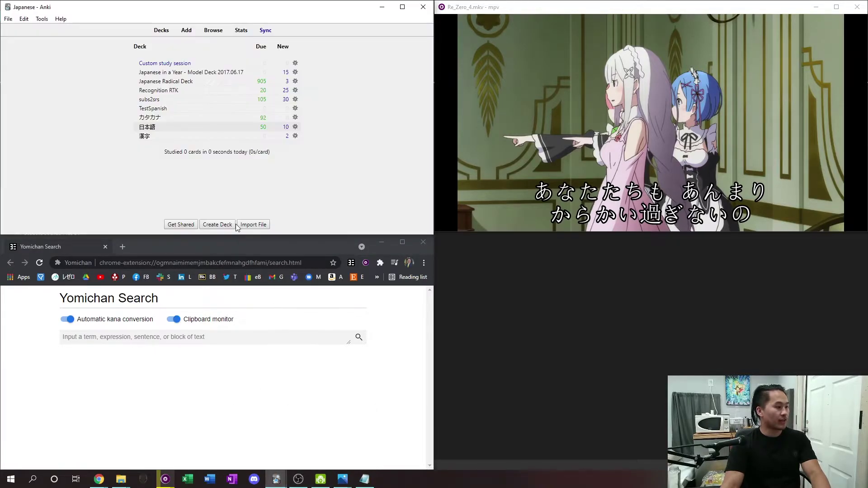
{"action": "left_click", "coordinate": [219, 38]}
{"action": "left_click_drag", "start_coordinate": [229, 15], "coordinate": [866, 486]}
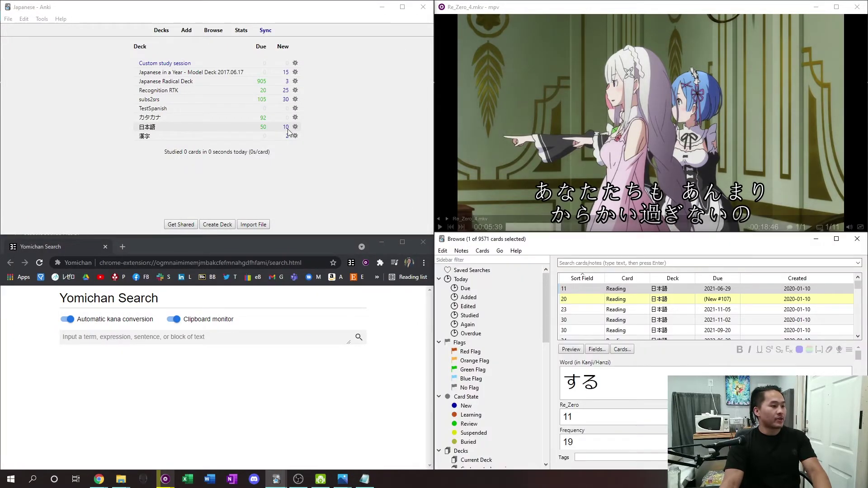
Step: Bring the Add window for Japanese sentences back in front
{"action": "left_click", "coordinate": [325, 108]}
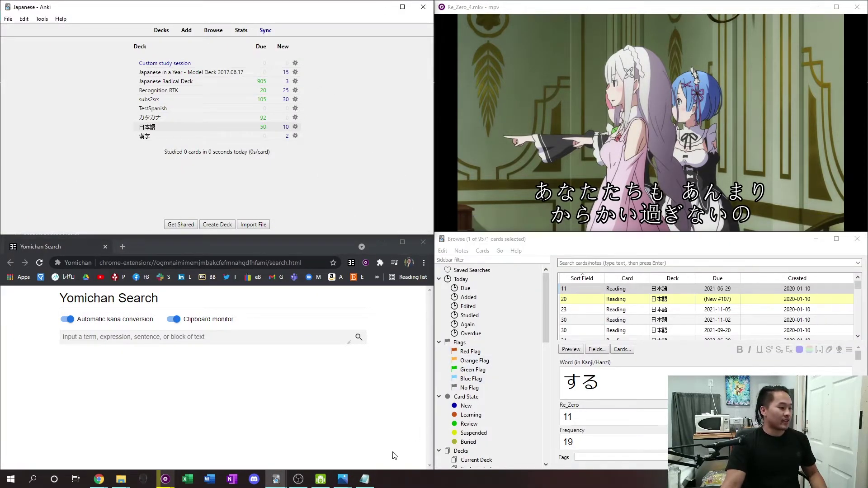
{"action": "left_click", "coordinate": [364, 479]}
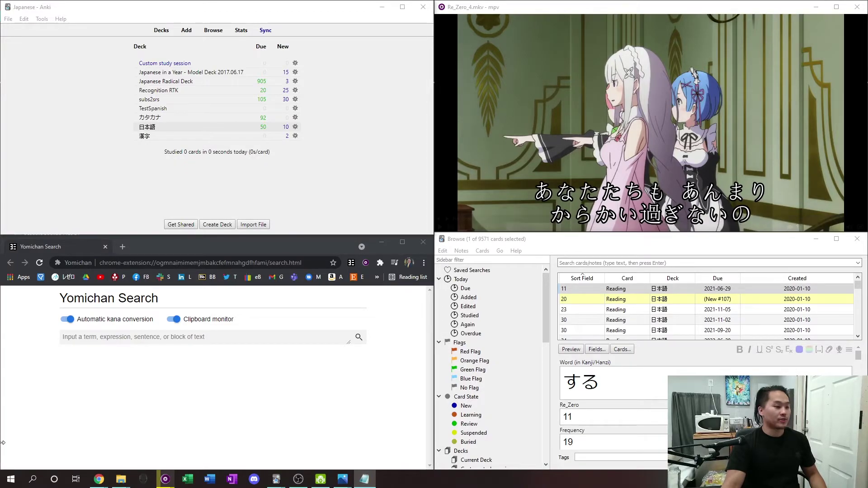
{"action": "mouse_move", "coordinate": [276, 480]}
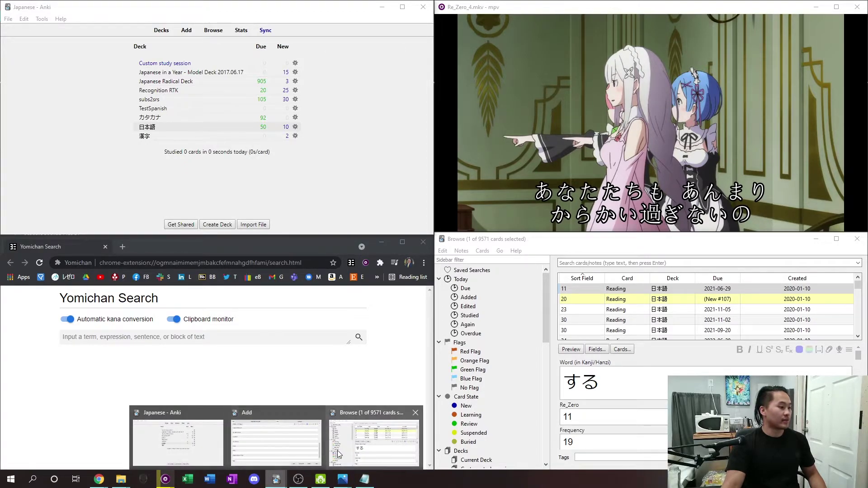
{"action": "left_click", "coordinate": [287, 445]}
{"action": "scroll", "coordinate": [264, 130], "scroll_direction": "up", "scroll_amount": 5}
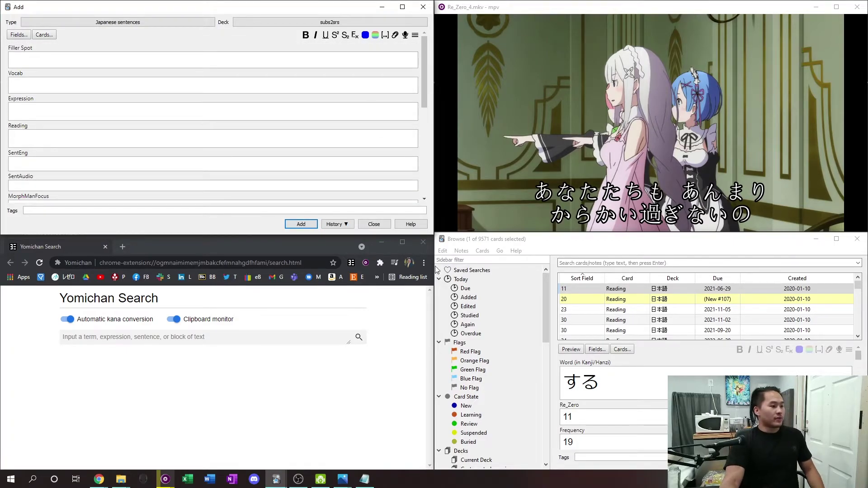
Step: Show the mpvacious screenshot options menu over the paused mpv video using the a key
{"action": "left_click", "coordinate": [664, 111]}
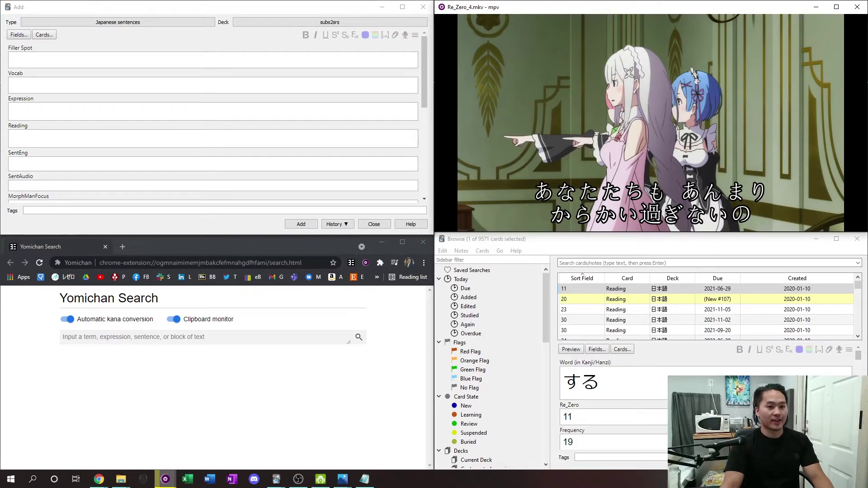
{"action": "key", "text": "a"}
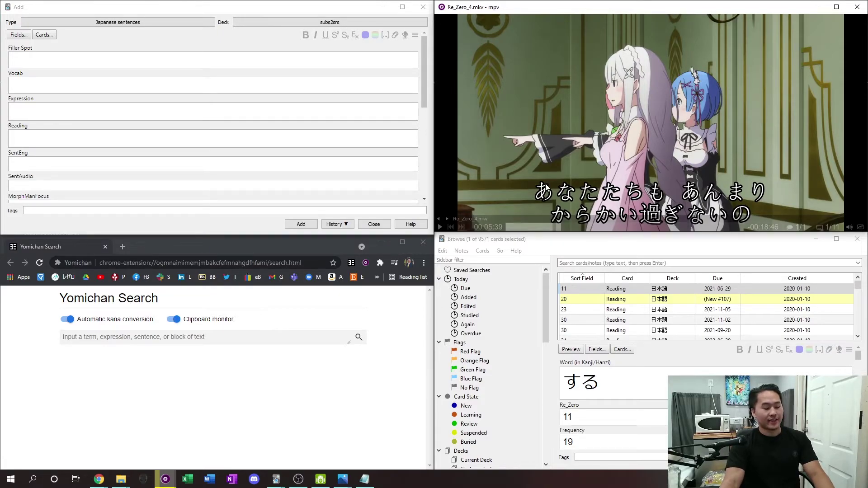
{"action": "key", "text": "a"}
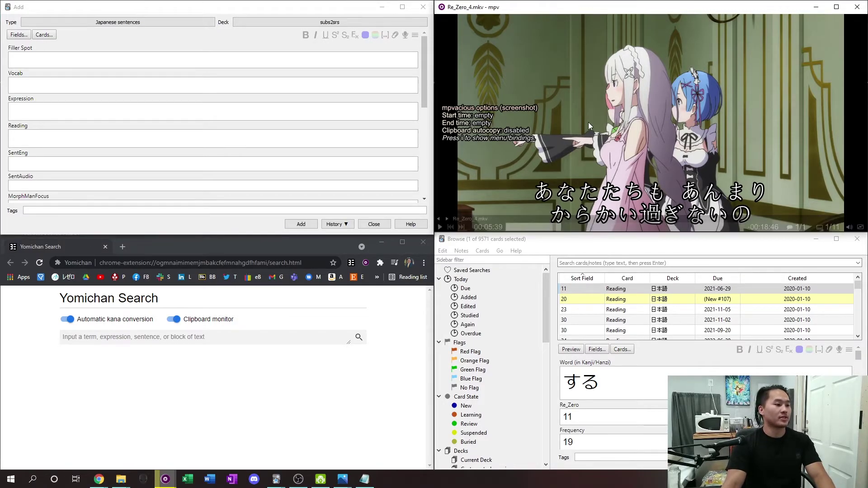
Step: Turn on mpvacious clipboard autocopy, add the あなた達 entry from Yomichan as a new card, and refocus mpv
{"action": "key", "text": "t"}
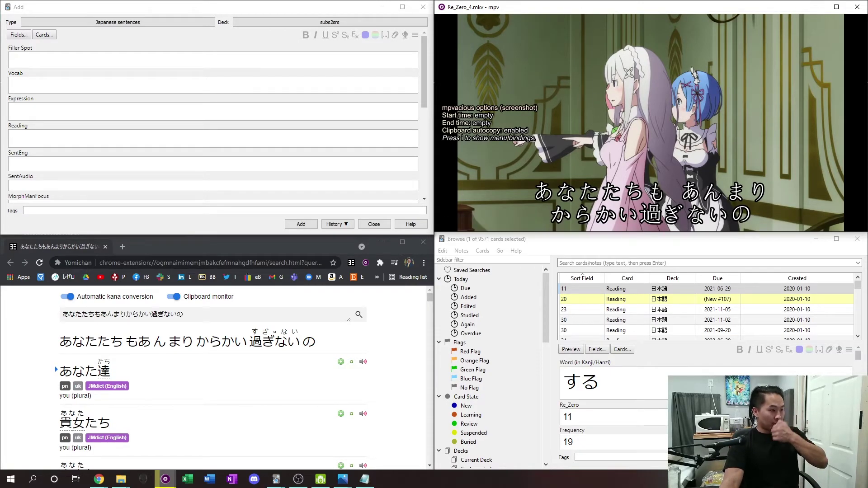
{"action": "key", "text": "t"}
{"action": "key", "text": "t"}
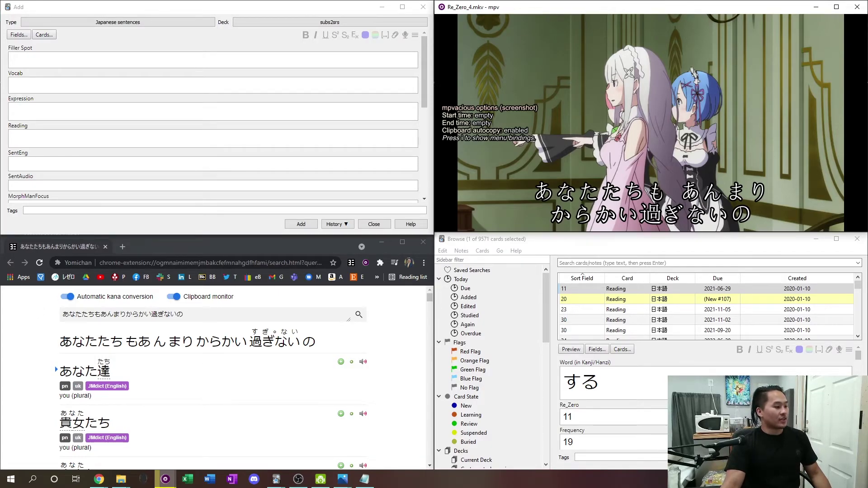
{"action": "left_click", "coordinate": [205, 388]}
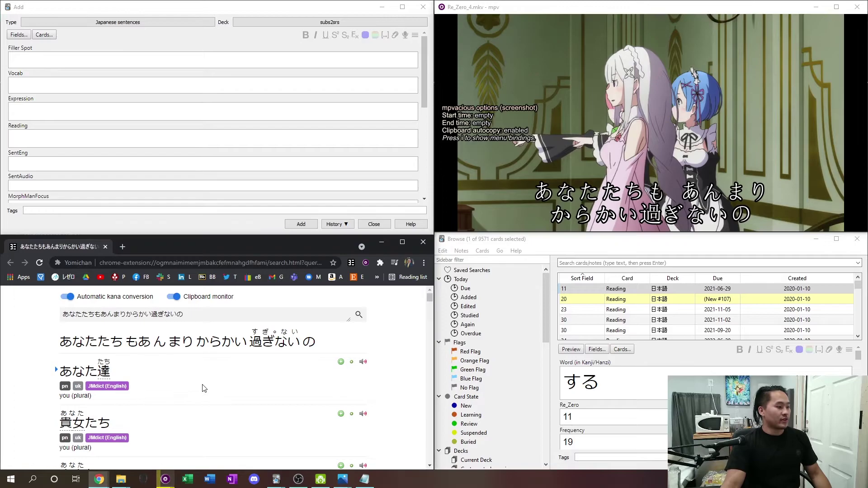
{"action": "left_click", "coordinate": [342, 362]}
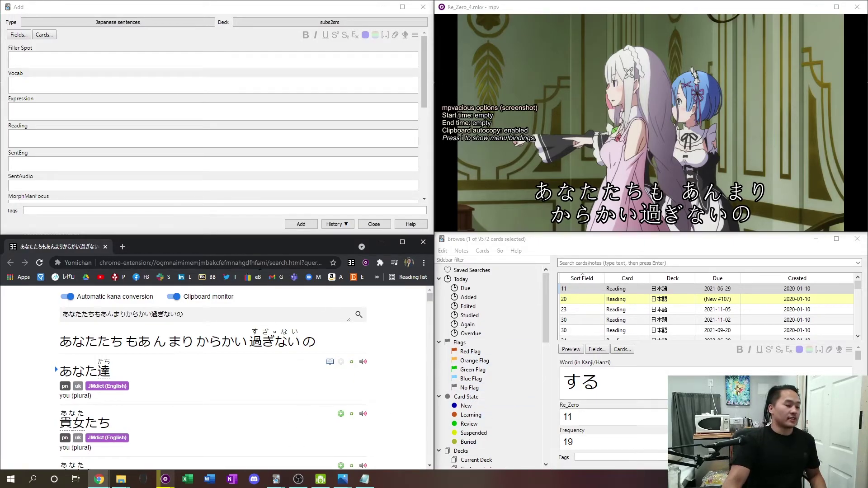
{"action": "left_click", "coordinate": [745, 116]}
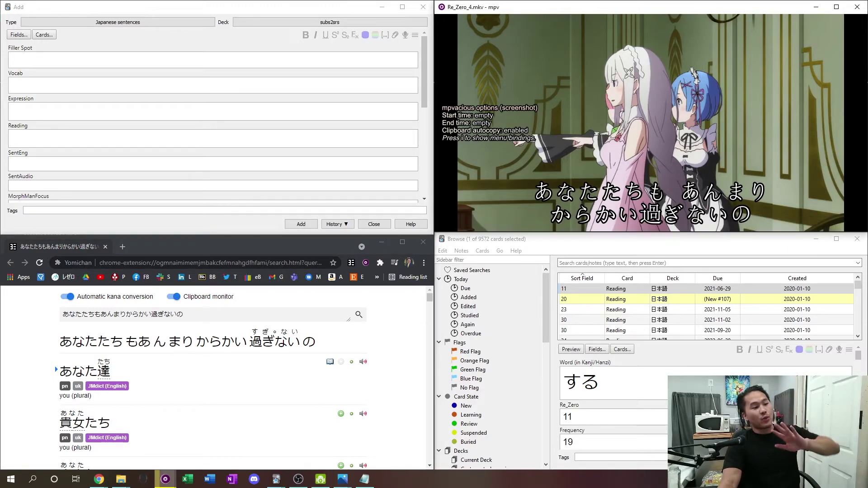
{"action": "mouse_move", "coordinate": [746, 118]}
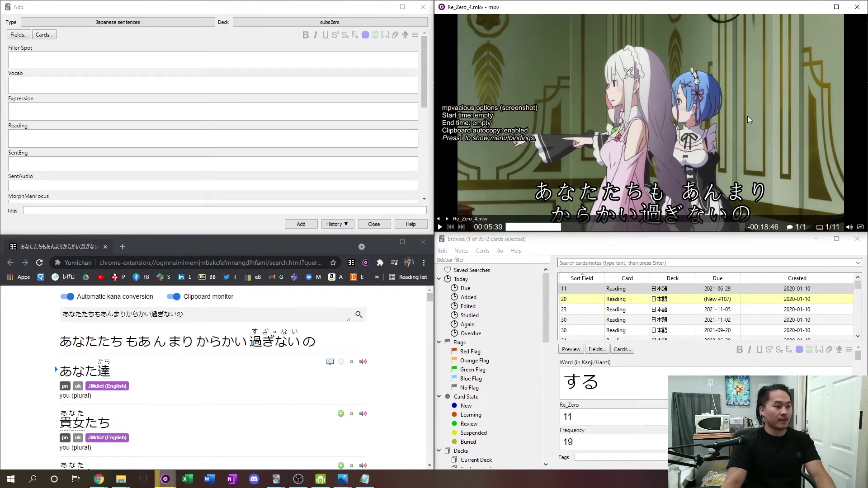
Step: Set the line's start/end times, send the mpv screenshot to the あなた達 note, and preview both sides
{"action": "key", "text": "s"}
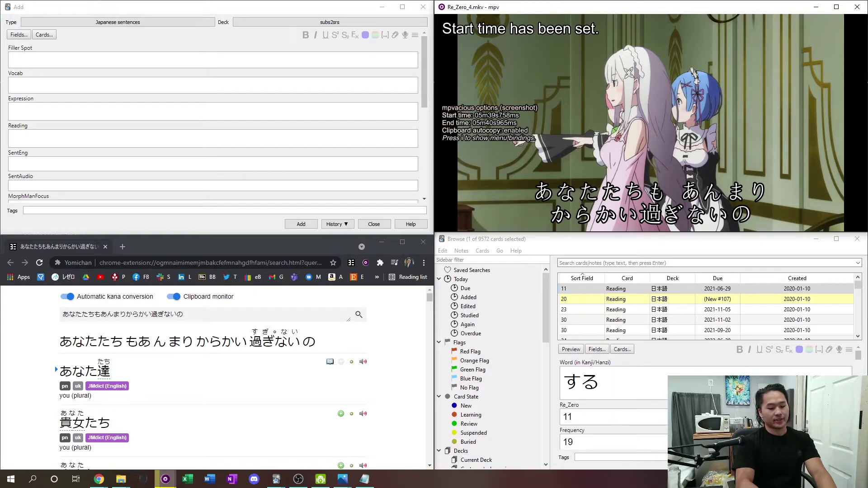
{"action": "key", "text": "ctrl+m"}
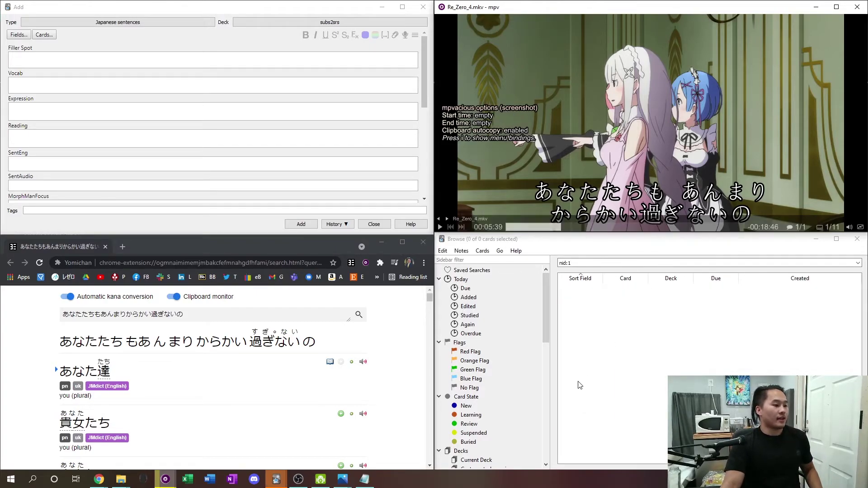
{"action": "scroll", "coordinate": [649, 385], "scroll_direction": "down", "scroll_amount": 5}
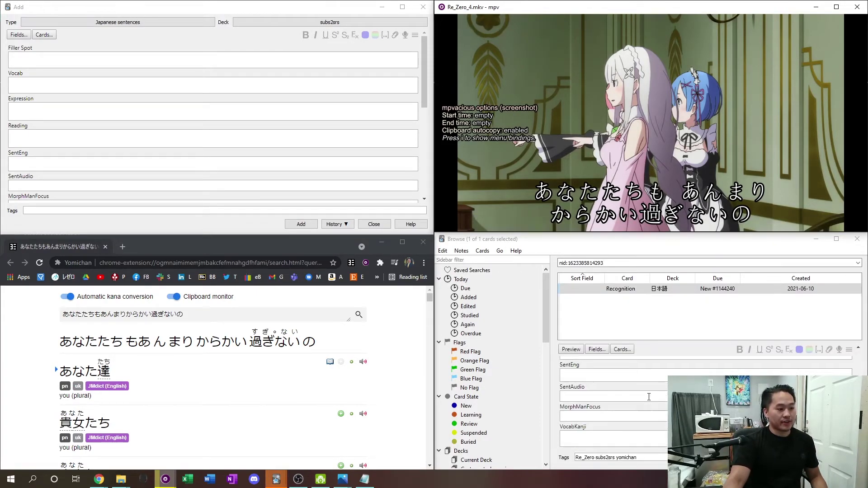
{"action": "left_click", "coordinate": [571, 349]}
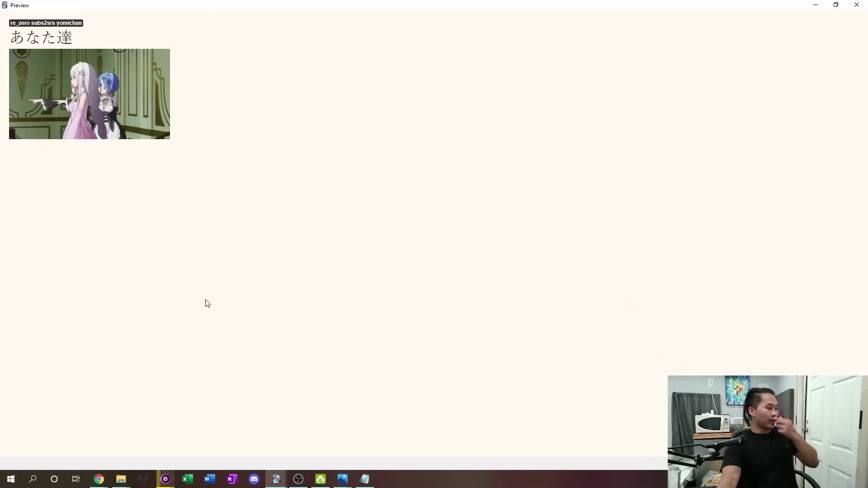
{"action": "key", "text": "Right"}
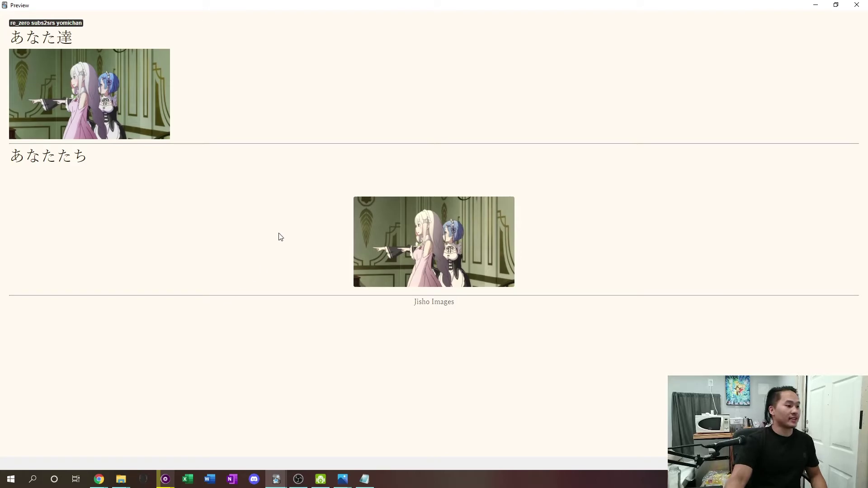
{"action": "left_click", "coordinate": [857, 5]}
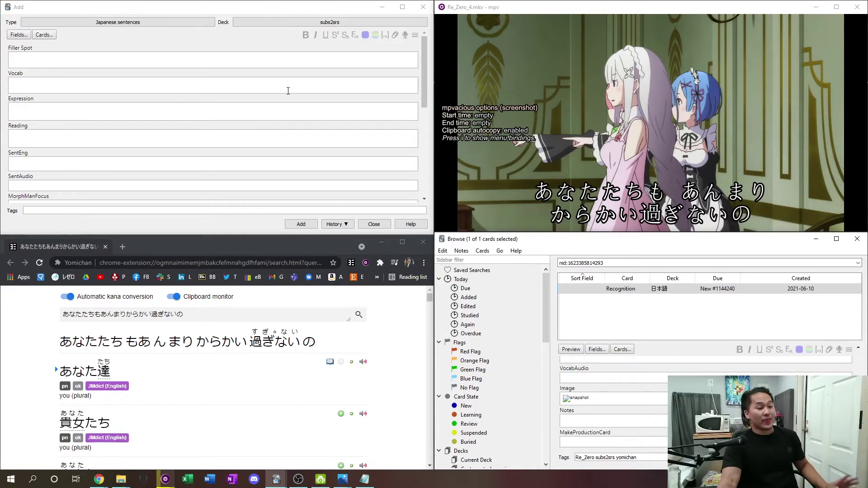
Step: Delete the あなた達 test note and add a new sentence note with Vocab 'test2'
{"action": "right_click", "coordinate": [598, 289]}
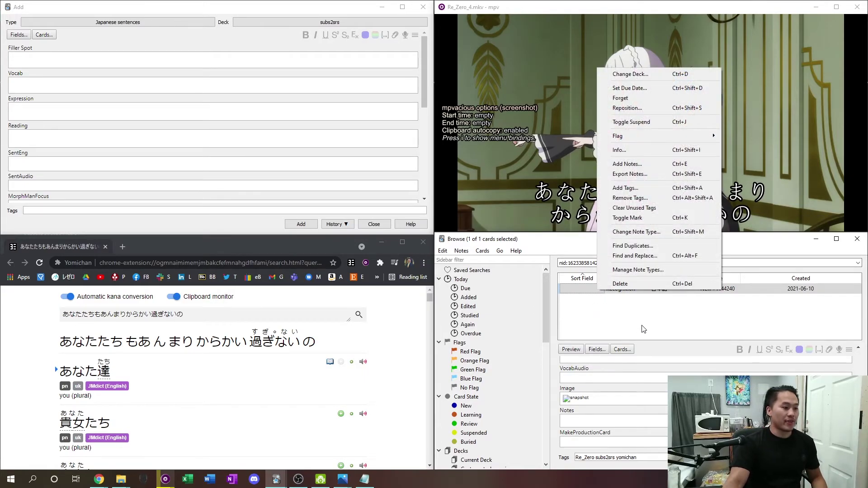
{"action": "left_click", "coordinate": [639, 285]}
{"action": "left_click", "coordinate": [99, 90]}
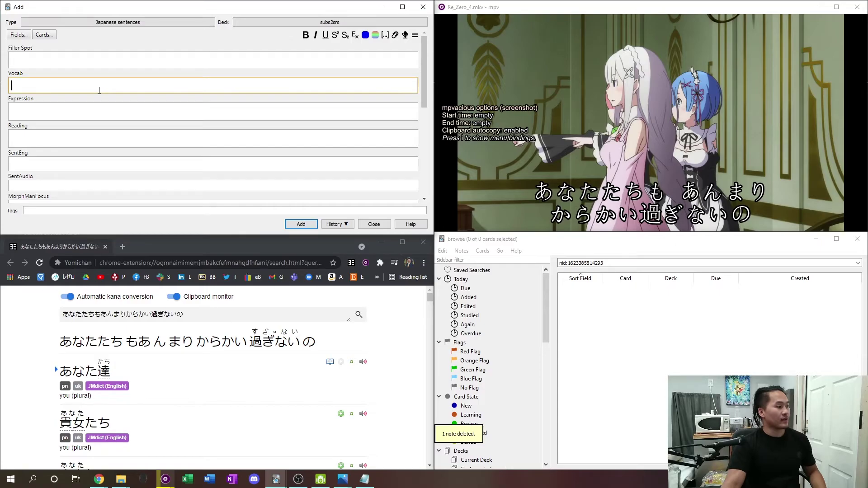
{"action": "left_click", "coordinate": [99, 62]}
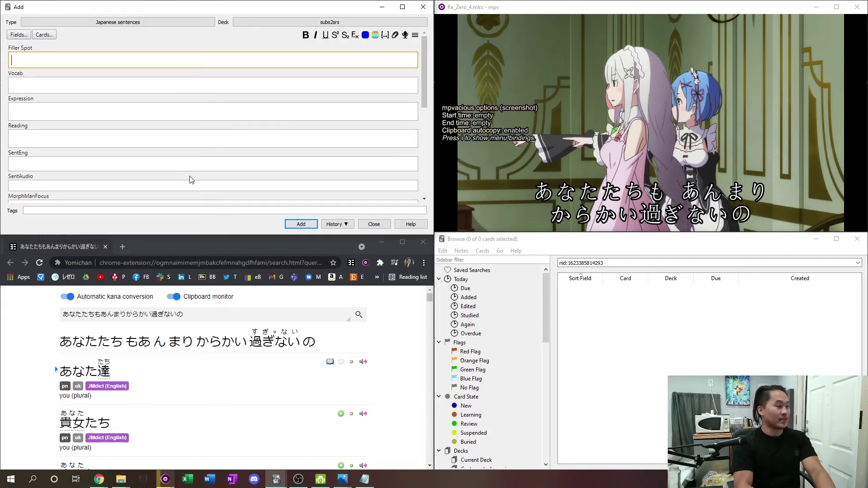
{"action": "key", "text": "Tab"}
{"action": "type", "text": "test2"}
{"action": "scroll", "coordinate": [190, 180], "scroll_direction": "down", "scroll_amount": 6}
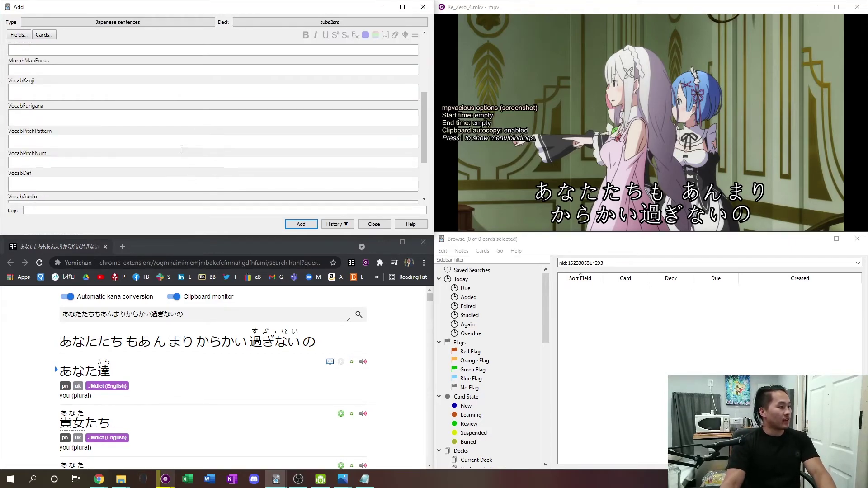
{"action": "left_click", "coordinate": [287, 228]}
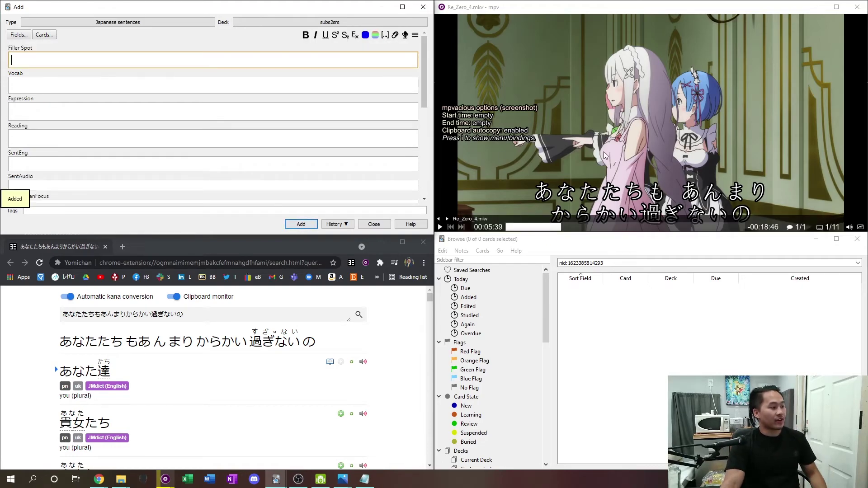
Step: Play mpv to a later line, set its start/end times, and send the screenshot to the test2 note
{"action": "left_click", "coordinate": [629, 130]}
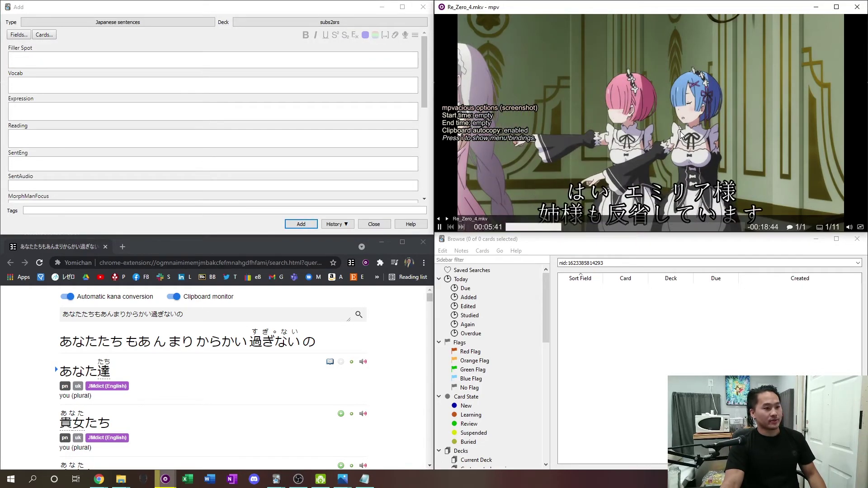
{"action": "key", "text": "space"}
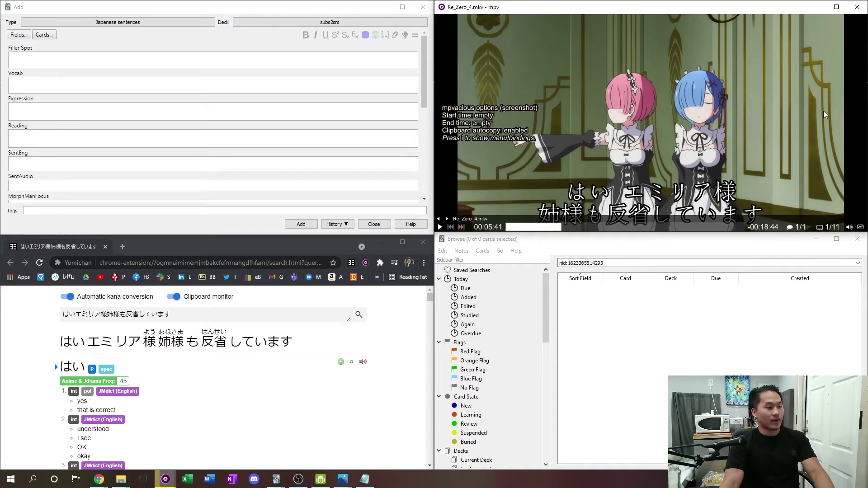
{"action": "key", "text": "space"}
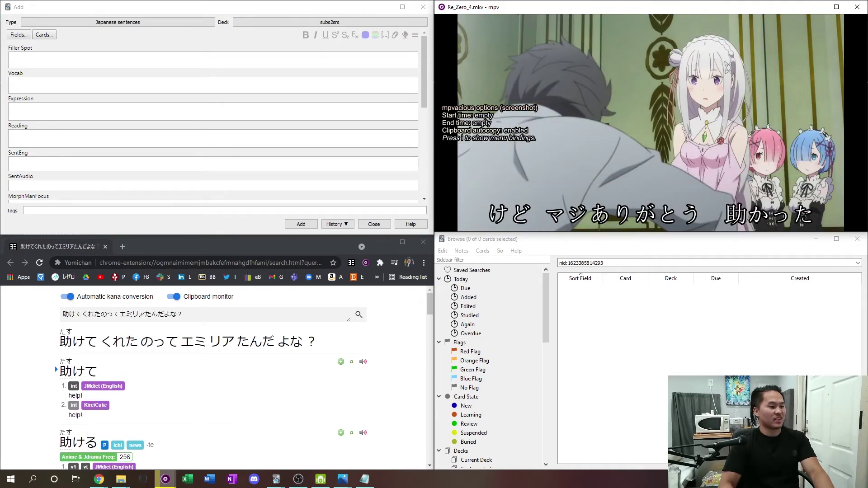
{"action": "key", "text": "s"}
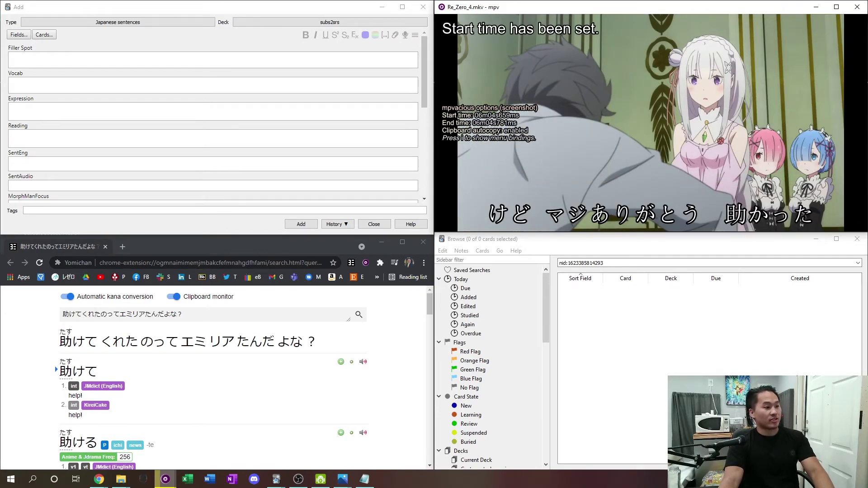
{"action": "key", "text": "m"}
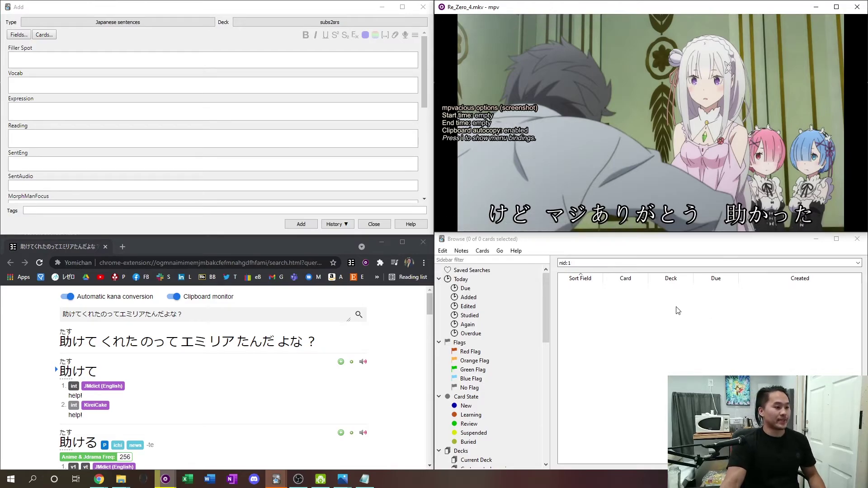
Step: Preview the test2 card's front and back to confirm the new screenshot, then close the preview
{"action": "left_click", "coordinate": [620, 289]}
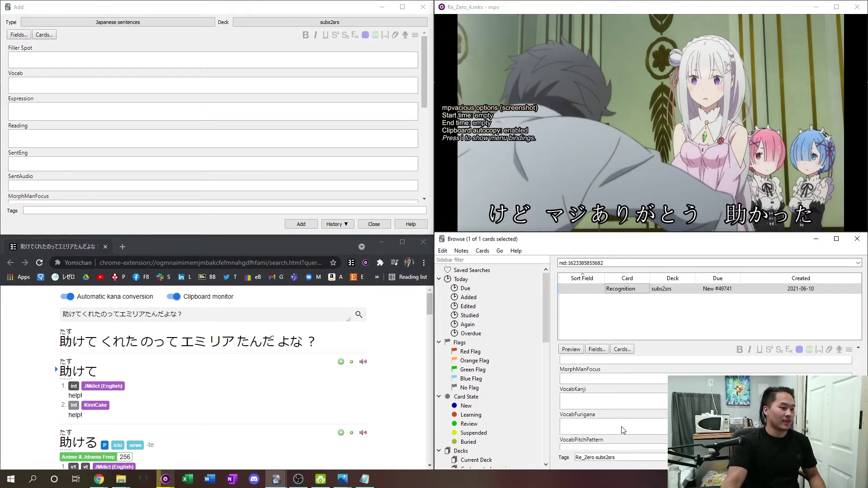
{"action": "left_click", "coordinate": [571, 349]}
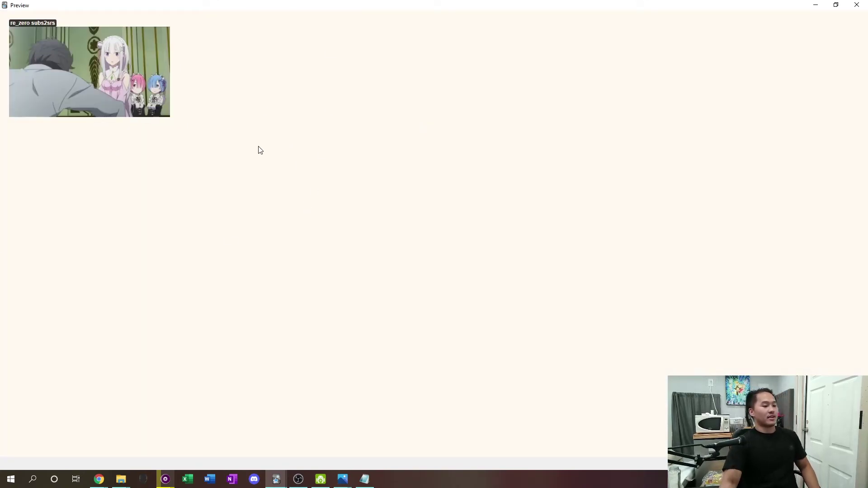
{"action": "key", "text": "Right"}
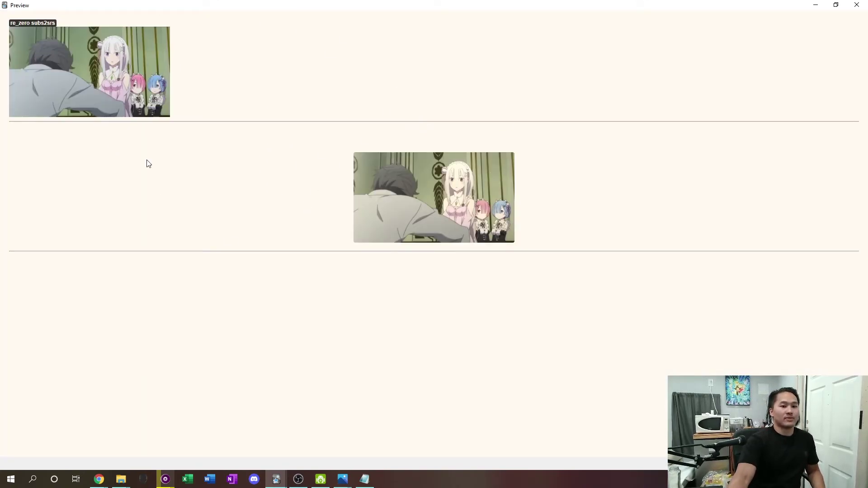
{"action": "left_click", "coordinate": [857, 5]}
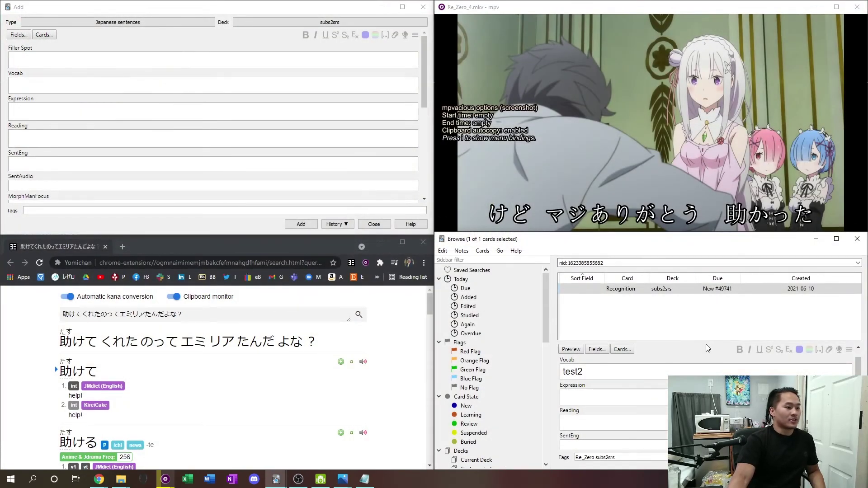